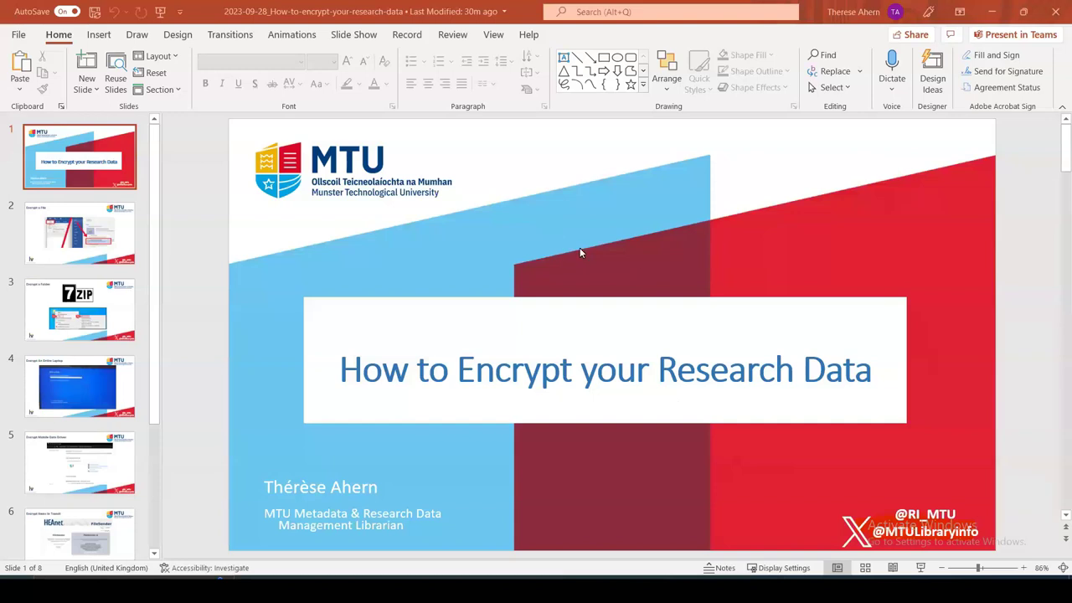
Show the "Encrypt a File" slide, and switch to Research Project Folder in File Explorer.
left_click(82, 244)
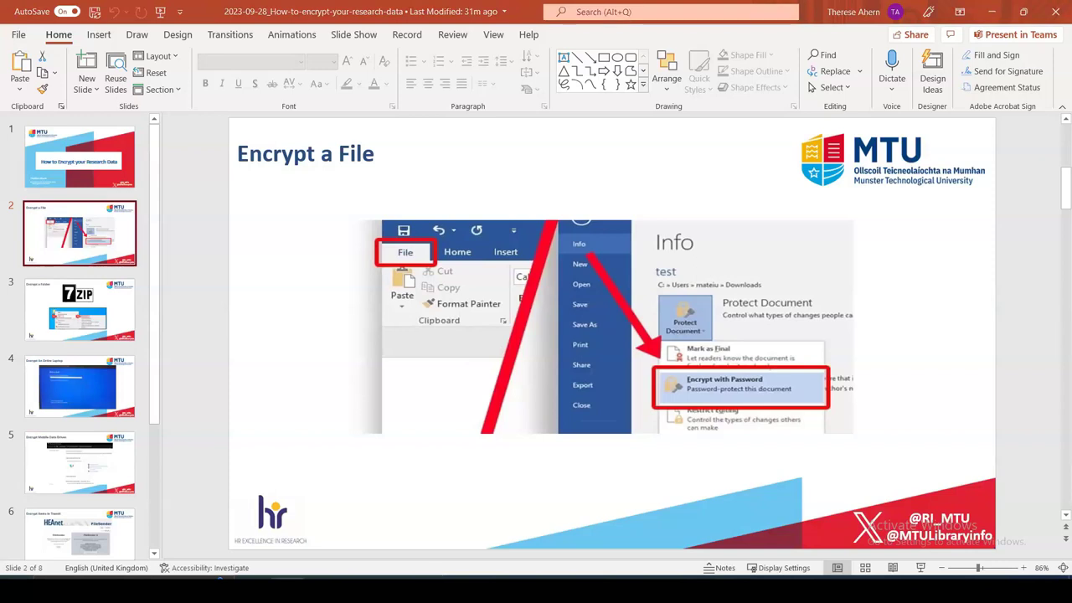
key("alt+Tab")
left_click(697, 141)
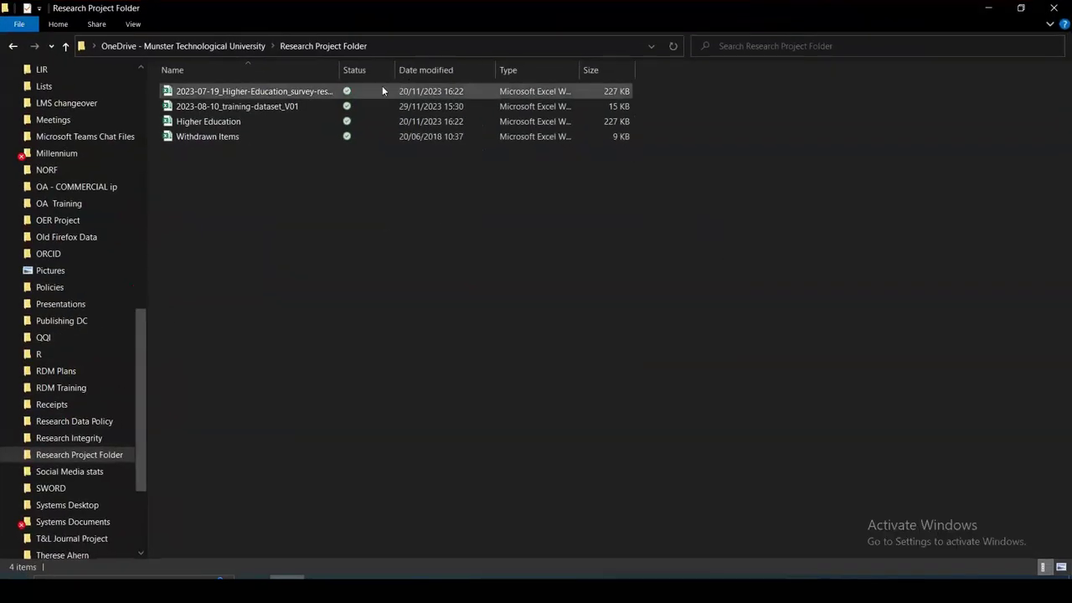
Open the protected workbook 2023-08-10_training-dataset_V01 by entering its password.
double_click(212, 107)
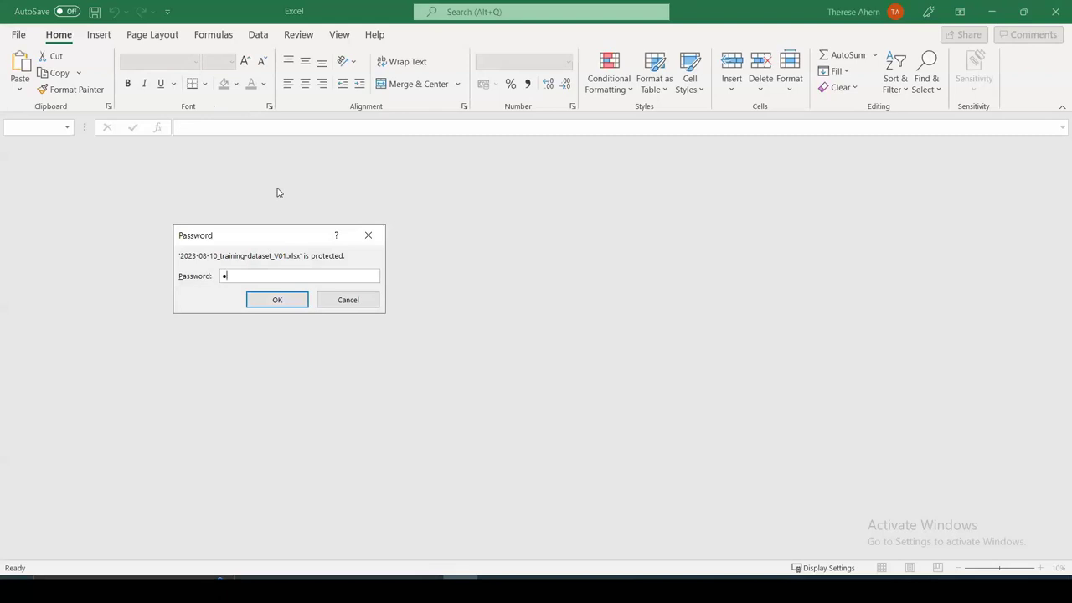
type("*******")
left_click(264, 299)
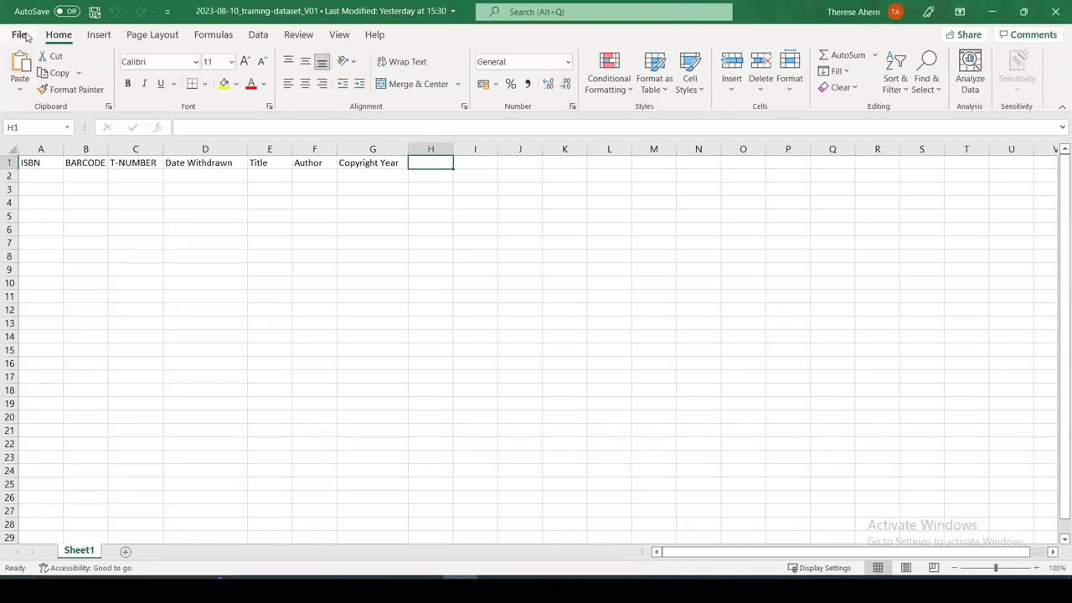
Encrypt the training dataset workbook with a password by entering a new document password in its protection settings.
left_click(26, 37)
left_click(49, 174)
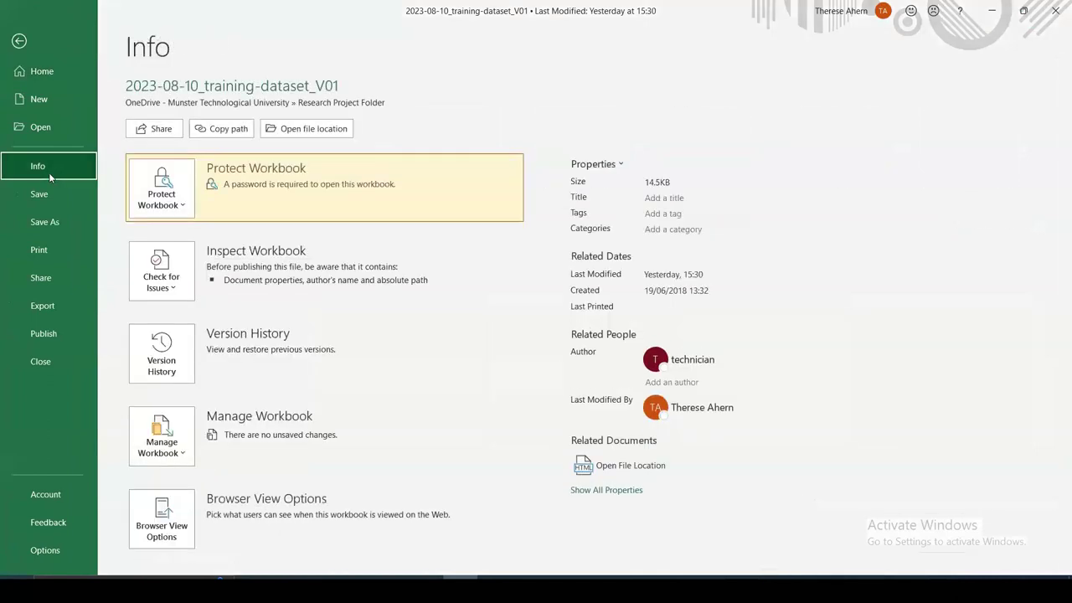
left_click(151, 192)
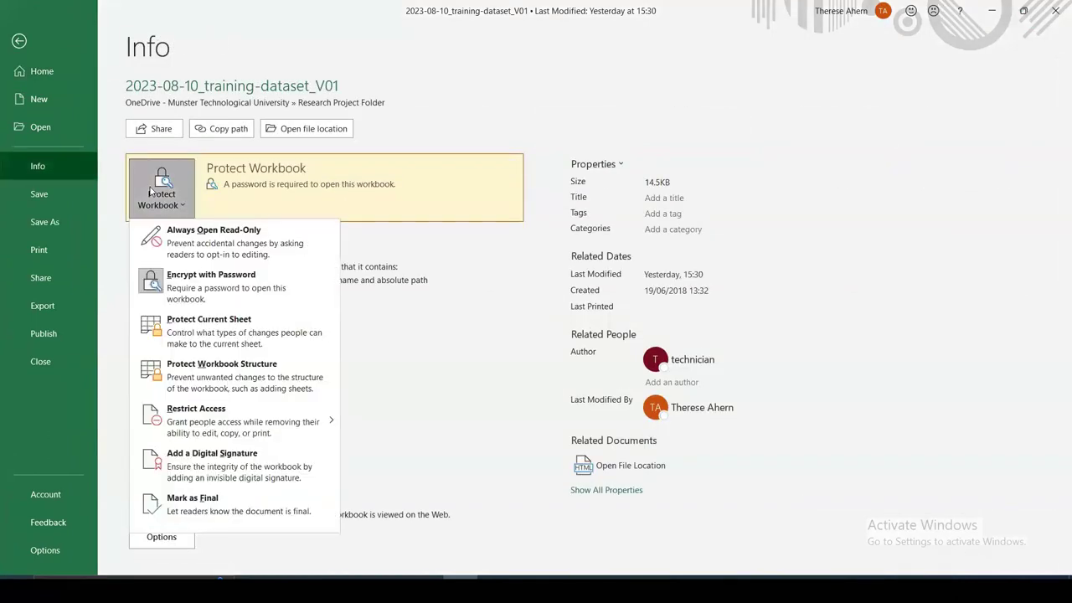
left_click(201, 285)
left_click_drag(497, 276, 420, 274)
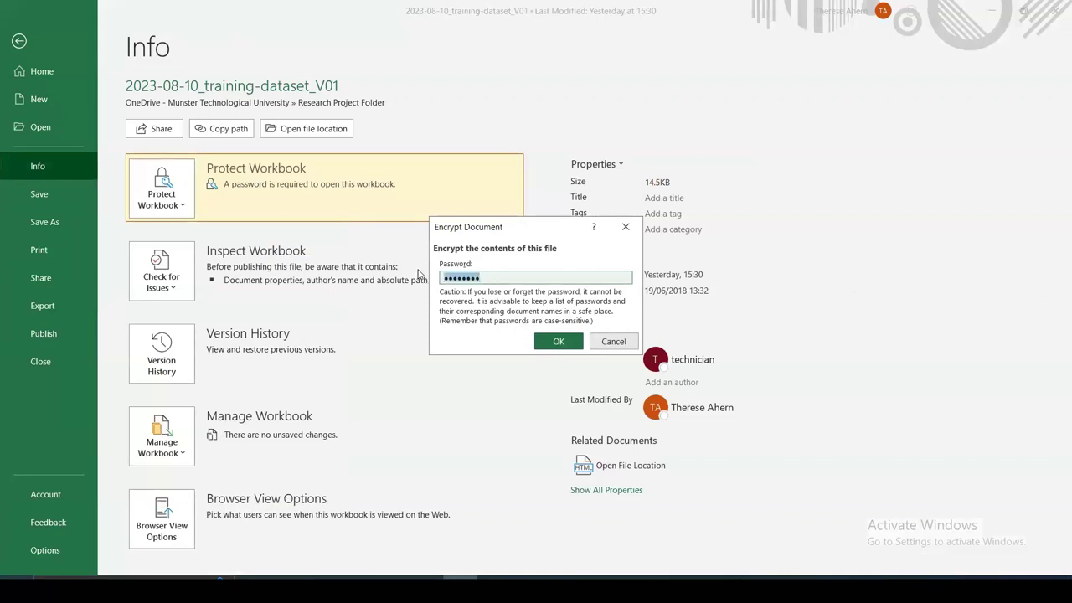
type("********")
left_click(559, 341)
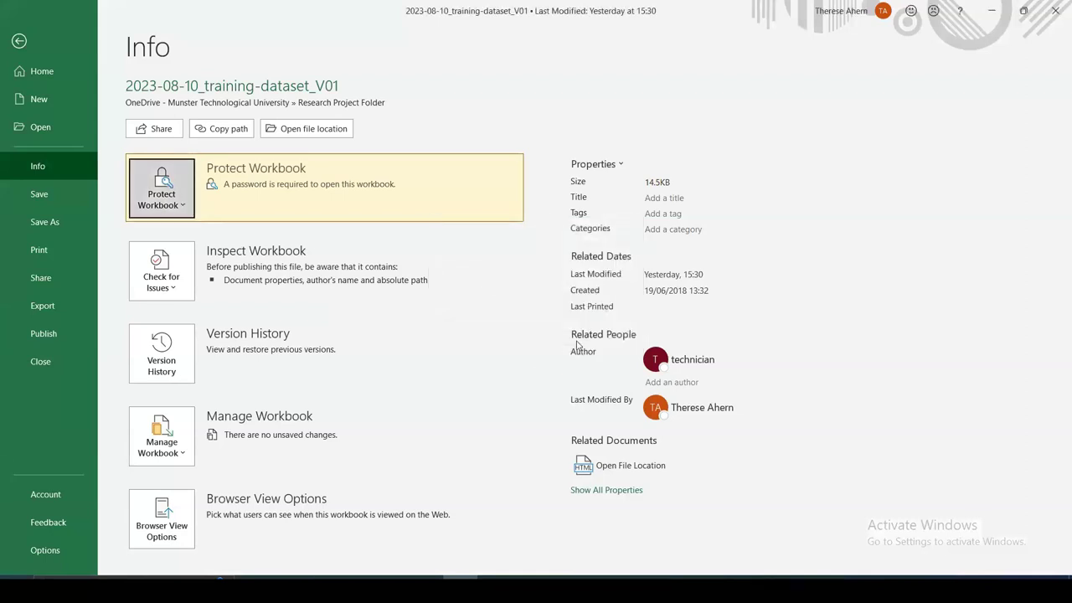
Review the Protect Workbook options, and return to Research Project Folder in File Explorer.
left_click(180, 205)
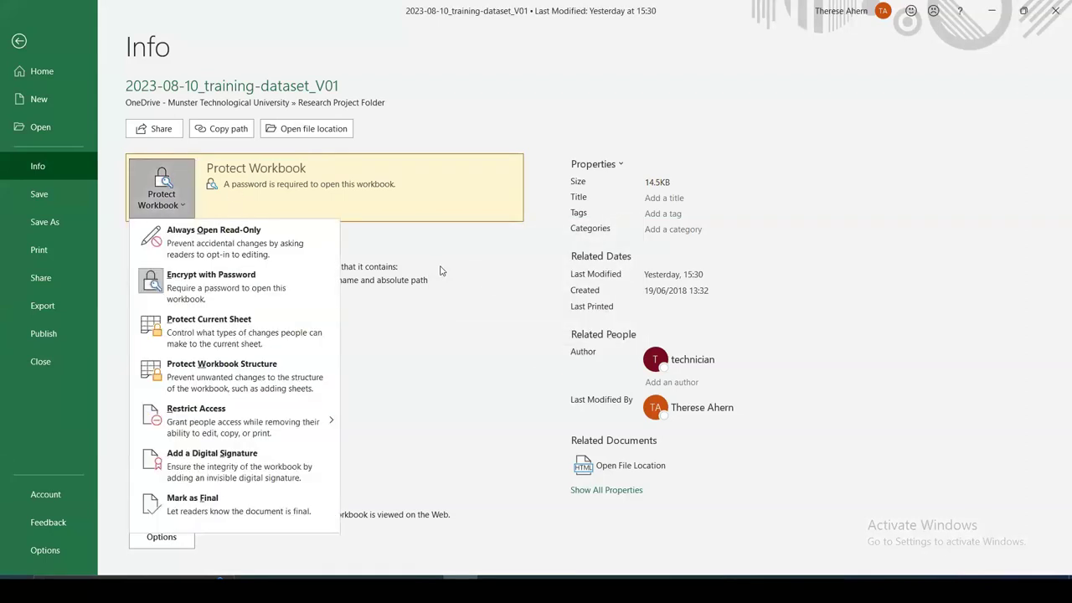
key("Escape")
left_click(989, 10)
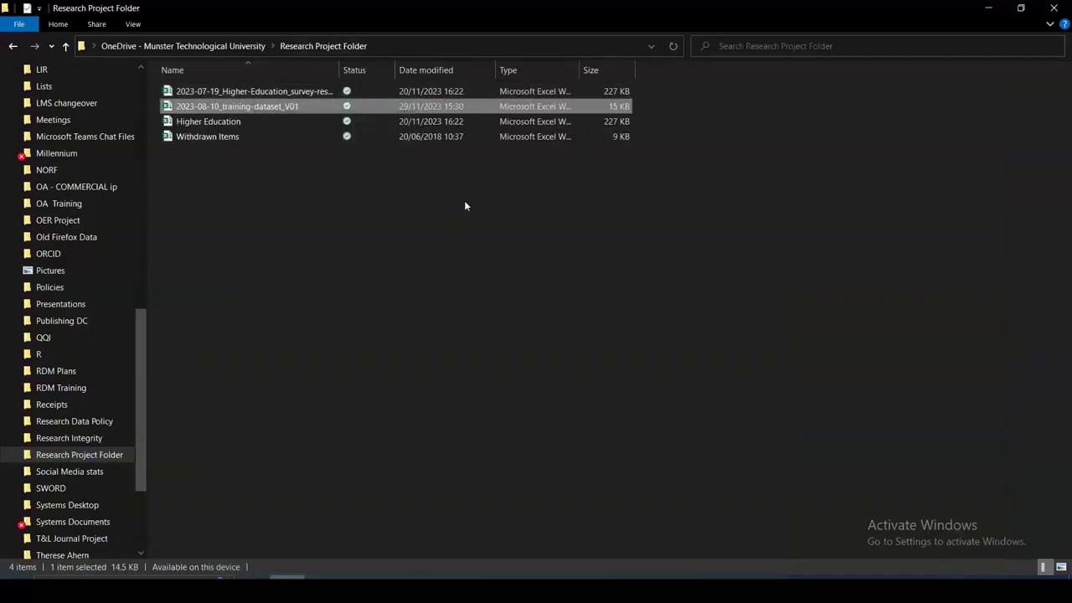
Reopen 2023-08-10_training-dataset_V01 to check that it requires a password, without entering one, and close Excel.
double_click(226, 109)
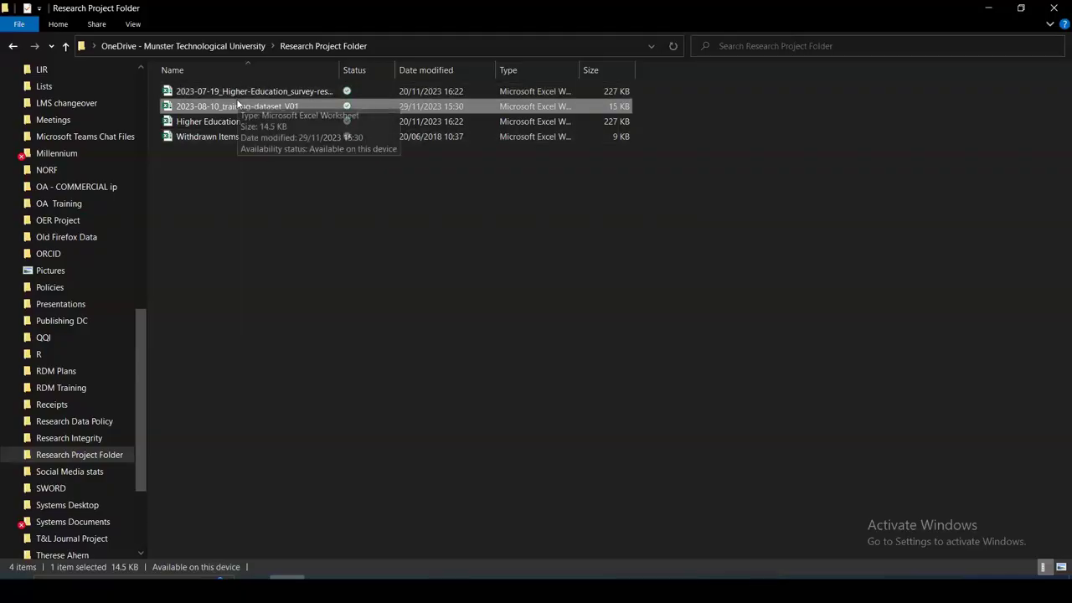
double_click(236, 102)
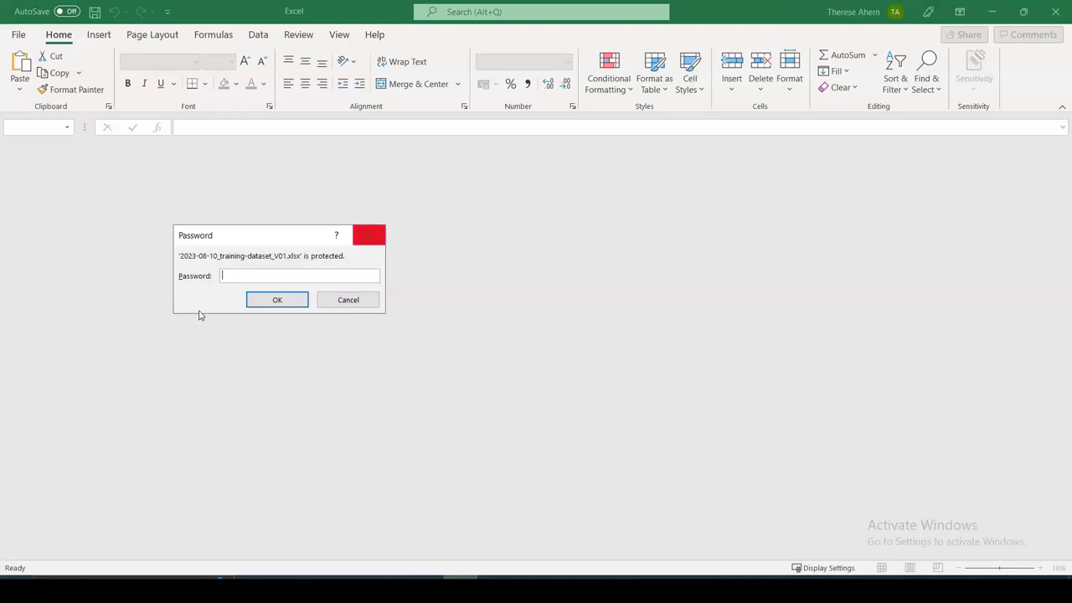
left_click(349, 299)
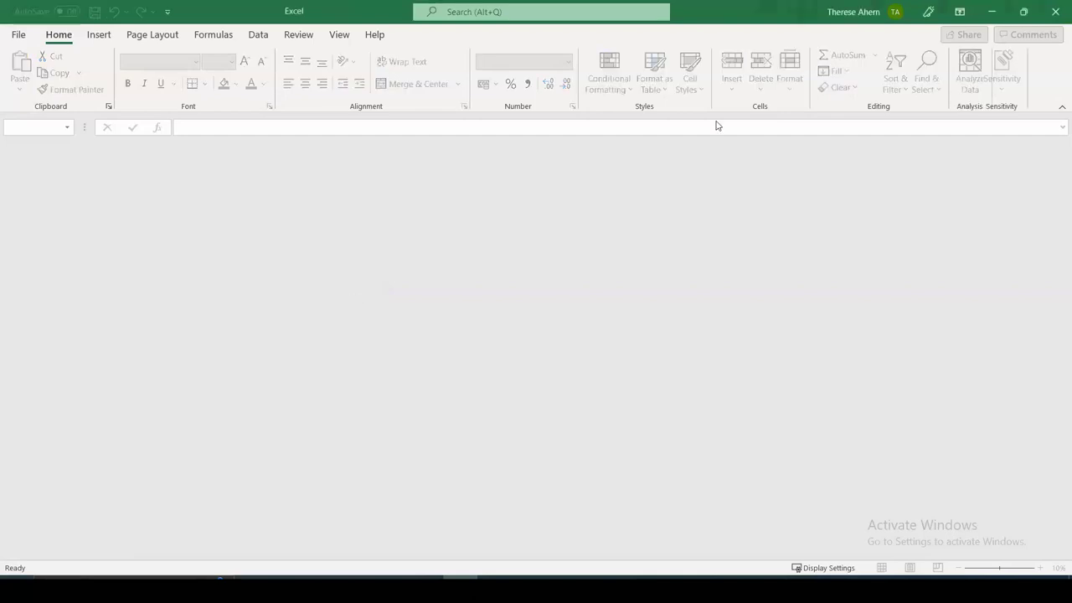
left_click(1055, 11)
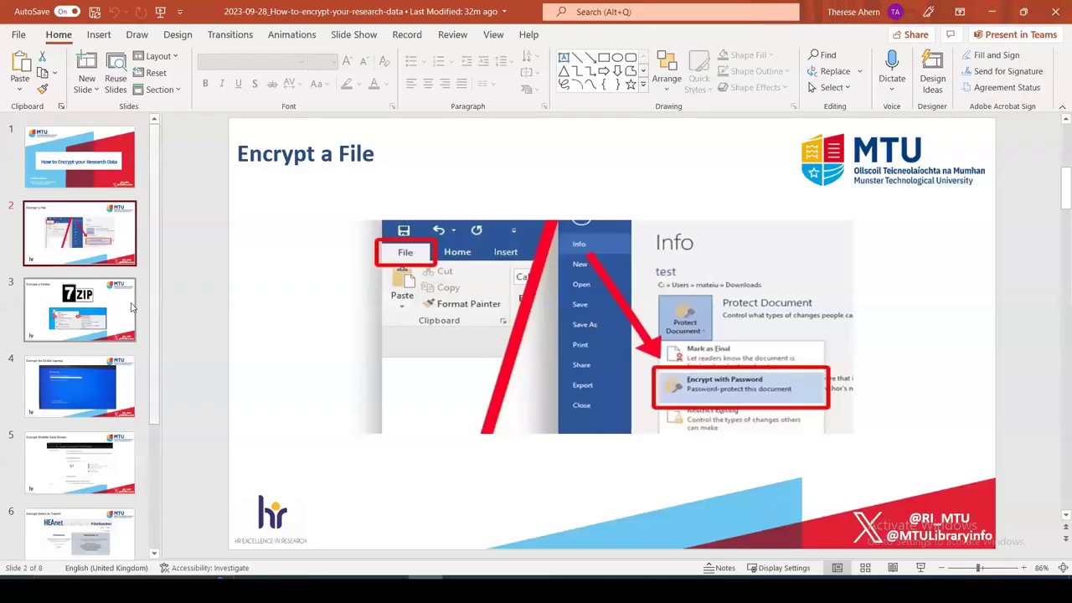
Show the "Encrypt a Folder" slide, and start adding Research Project Folder to a 7-Zip archive from File Explorer.
left_click(130, 309)
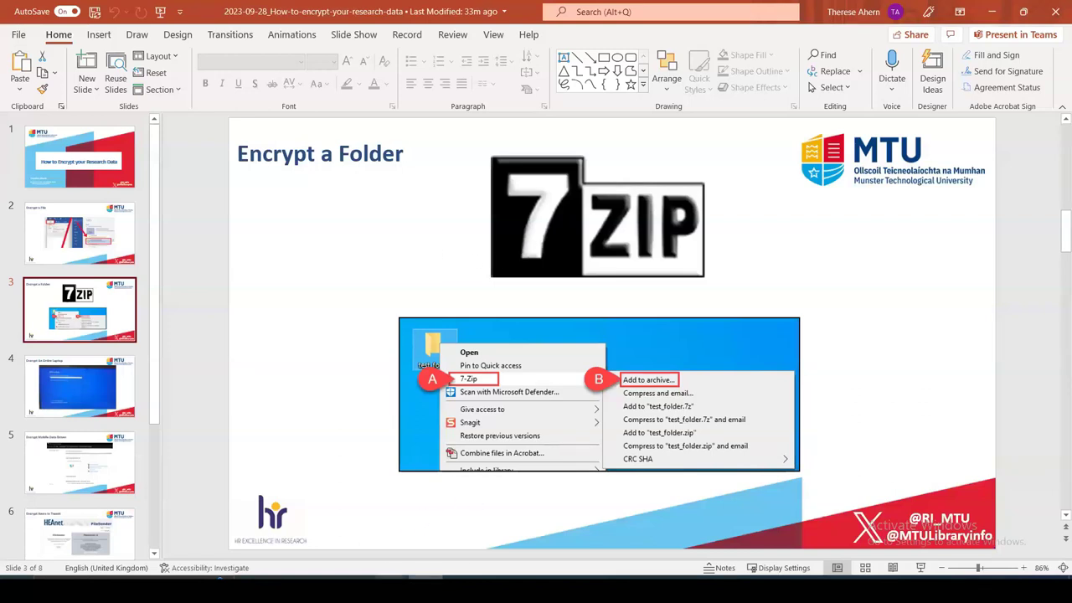
left_click(287, 582)
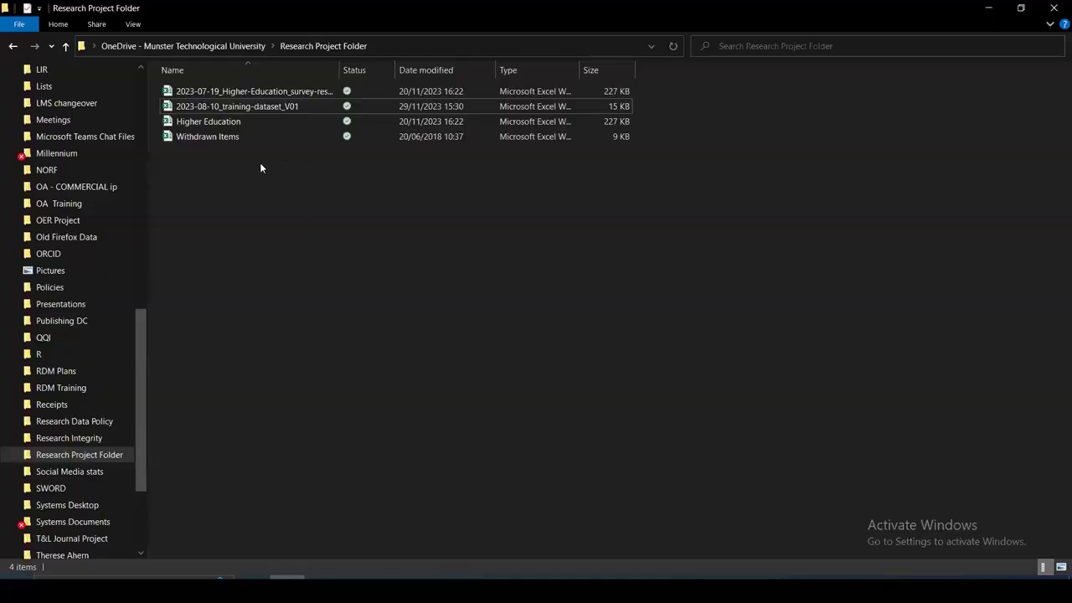
right_click(56, 460)
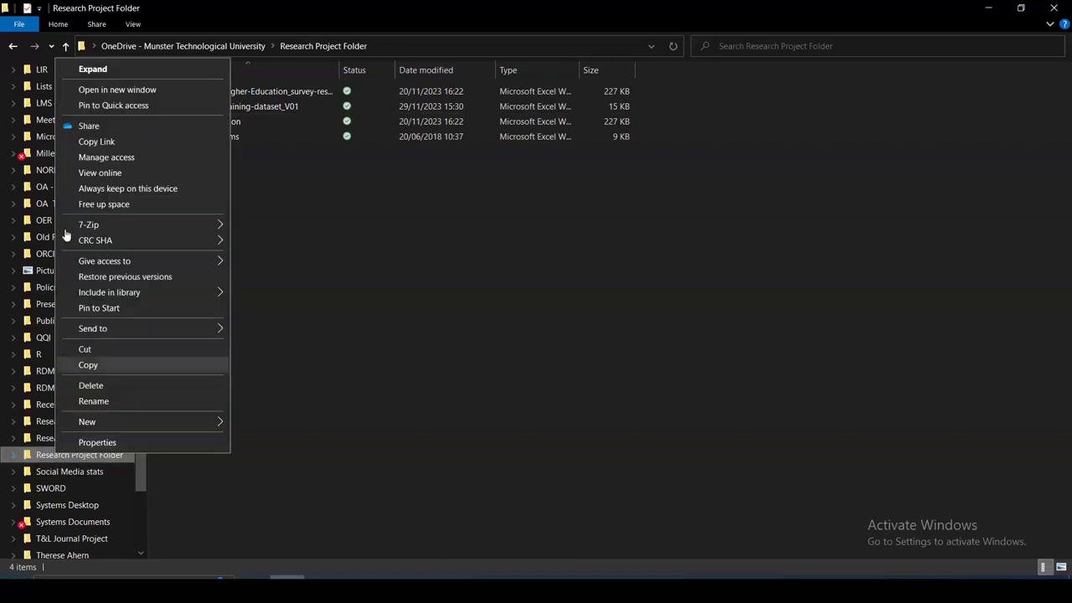
mouse_move(77, 228)
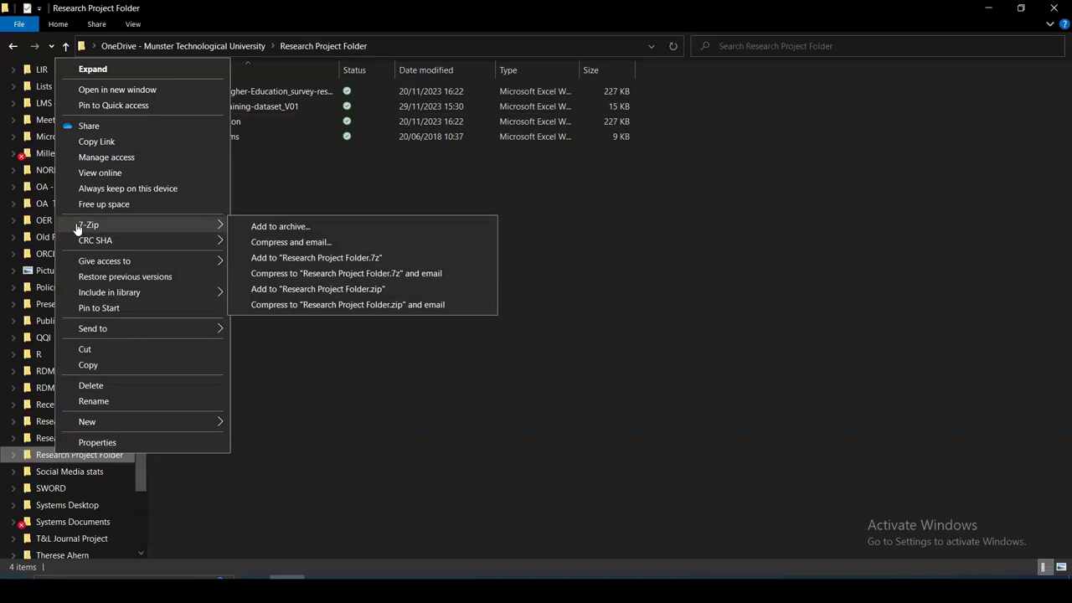
left_click(307, 227)
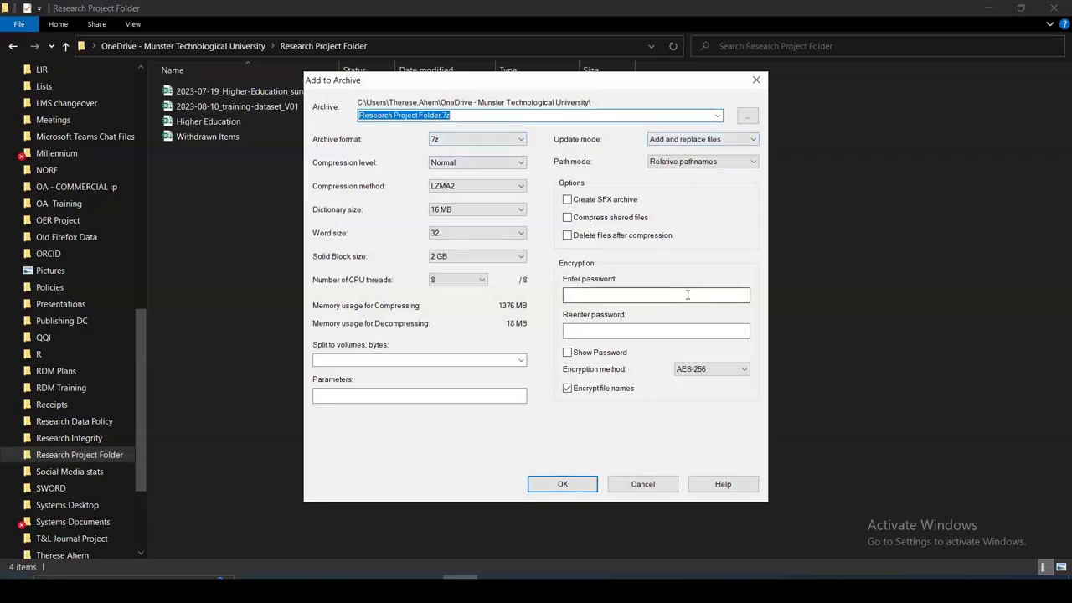
Create the archive Research Project Folder.7z with files deleted after compression and an encryption password entered twice, and acknowledge the OneDrive deletion reminder.
left_click(567, 237)
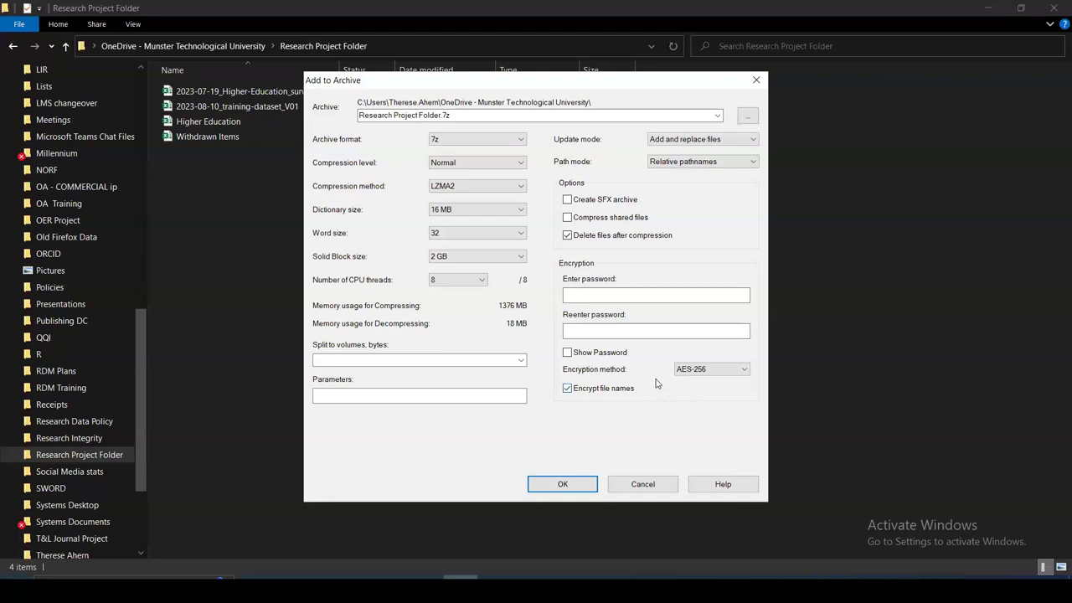
left_click(603, 294)
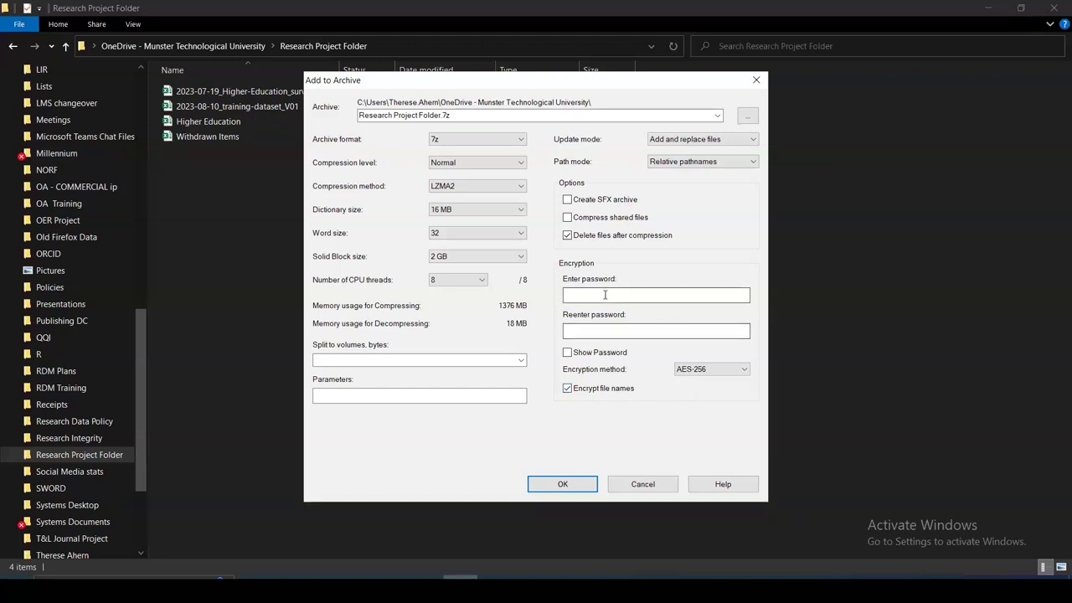
key("Caps_Lock")
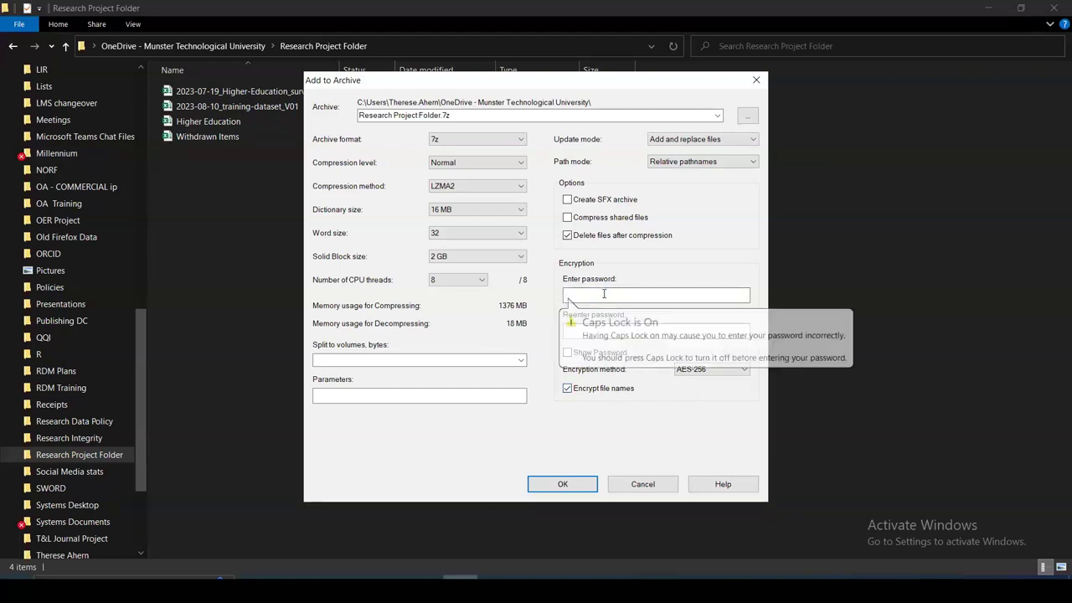
type("******")
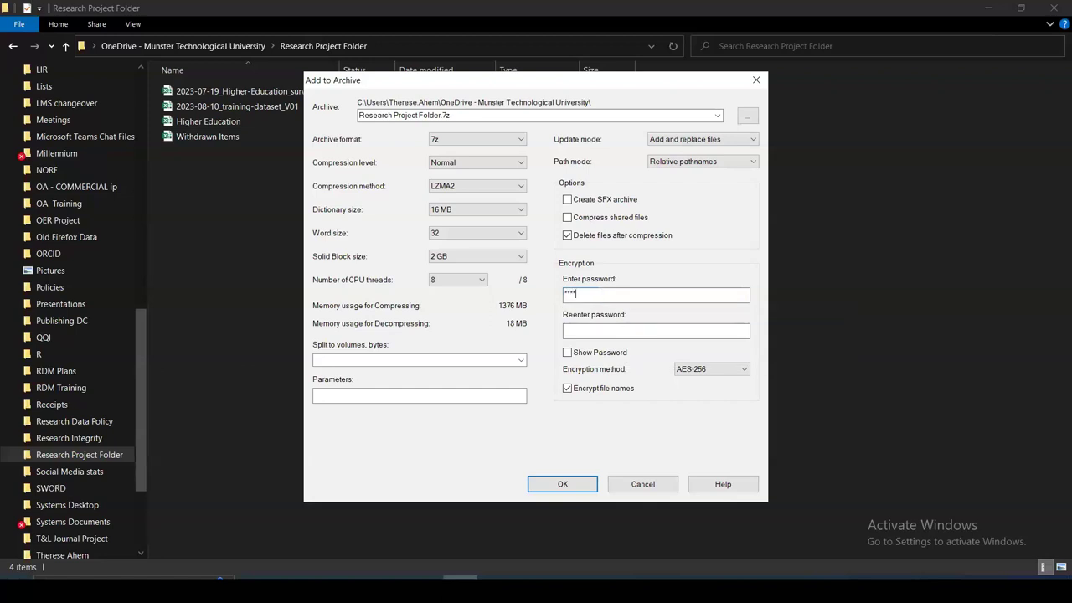
type("**")
left_click(601, 331)
key("Caps_Lock")
type("********")
left_click(579, 490)
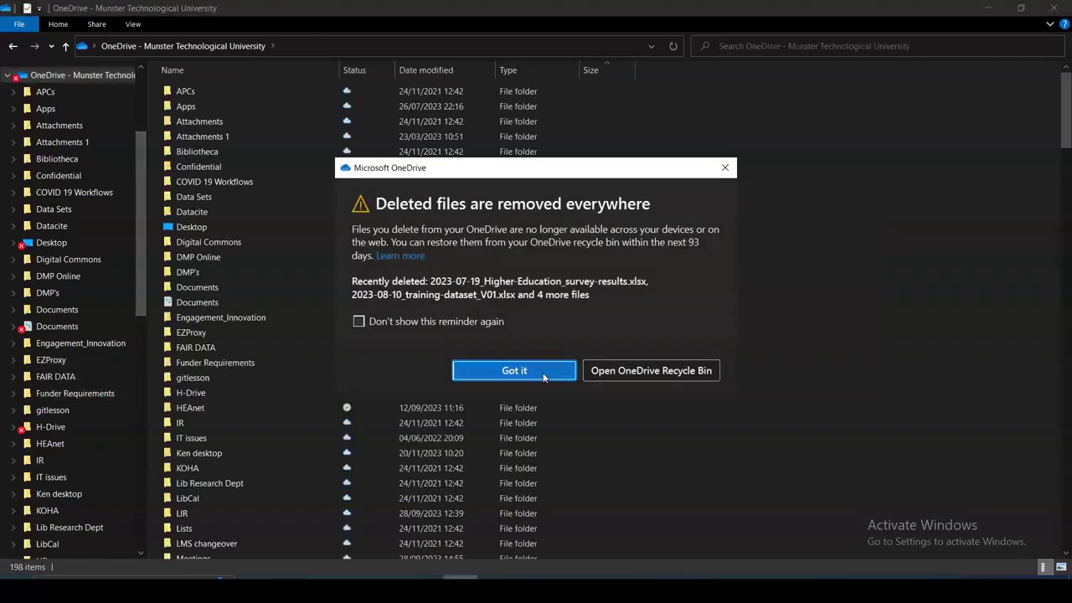
left_click(541, 372)
Check the OneDrive folder list for Research Project Folder, and return to the presentation.
scroll(73, 350, "down", 2)
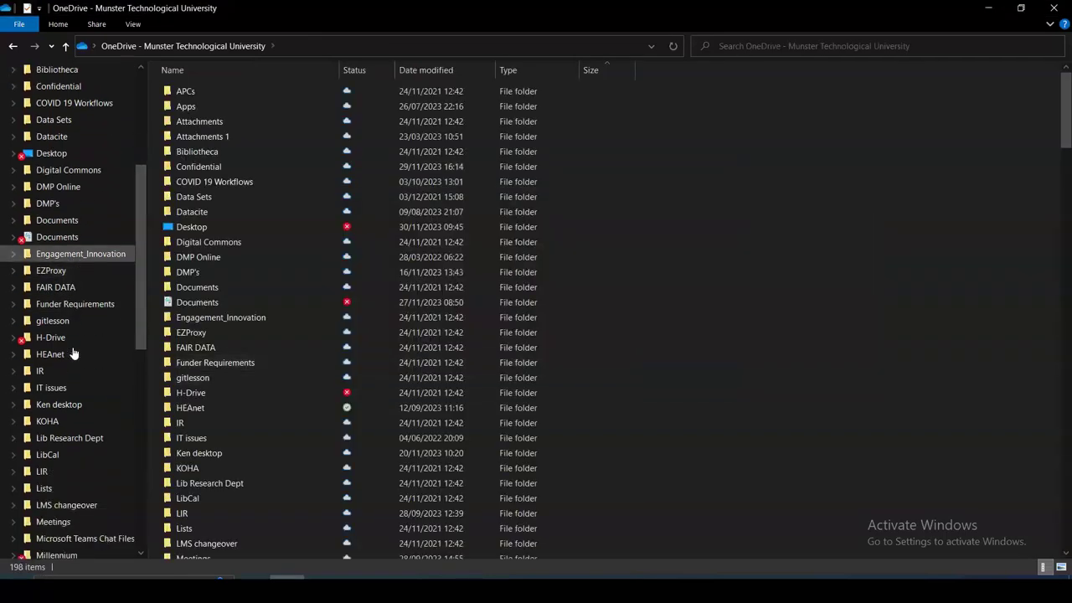
scroll(73, 353, "down", 8)
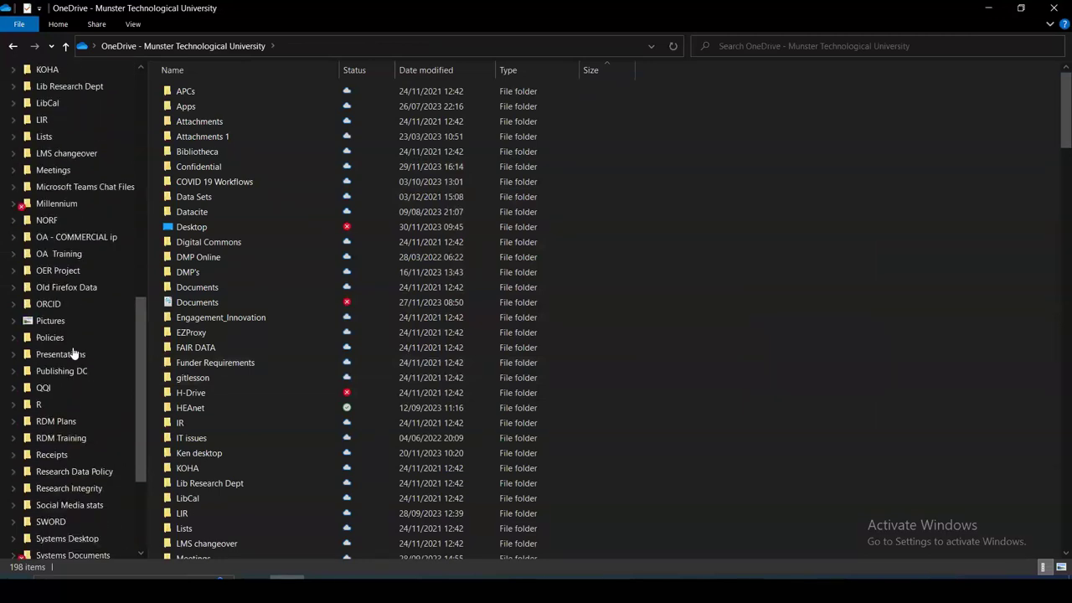
scroll(73, 353, "down", 1)
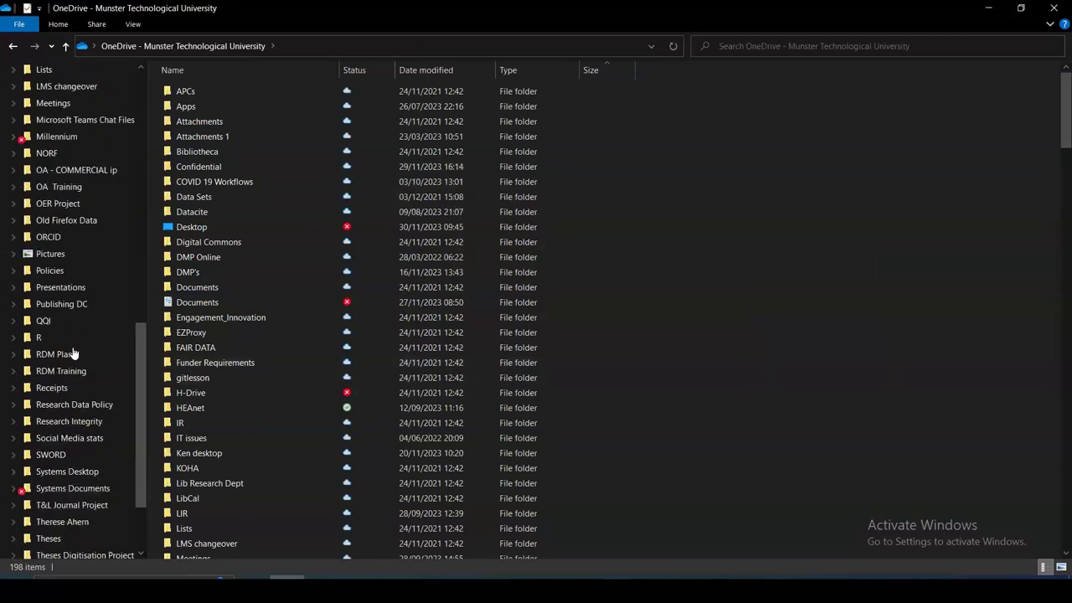
left_click(988, 10)
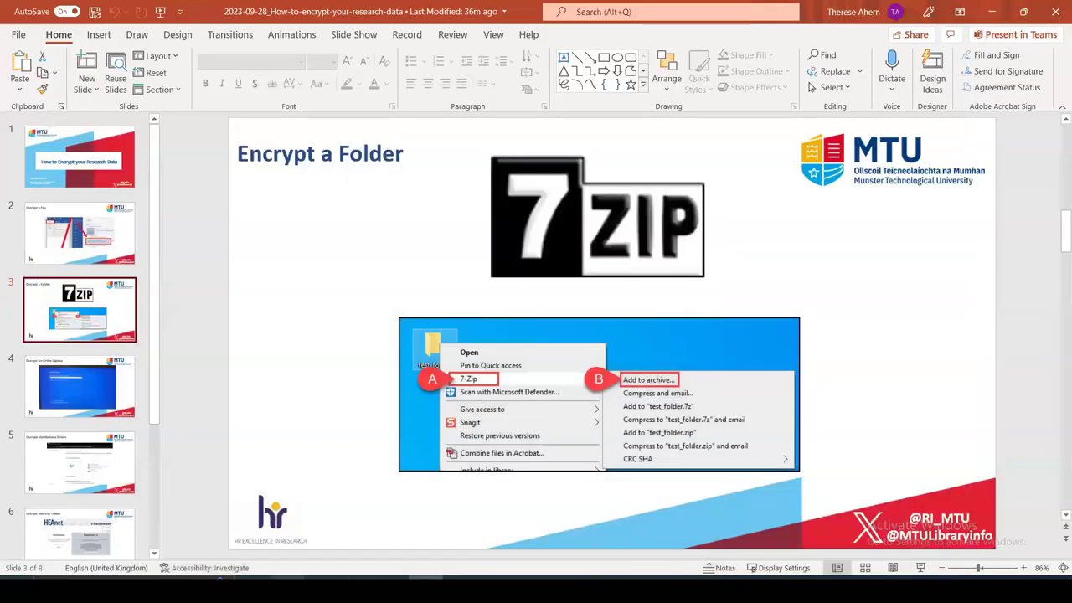
Launch 7-Zip File Manager and locate the Research Project Folder.7z archive in the OneDrive directory.
mouse_move(288, 589)
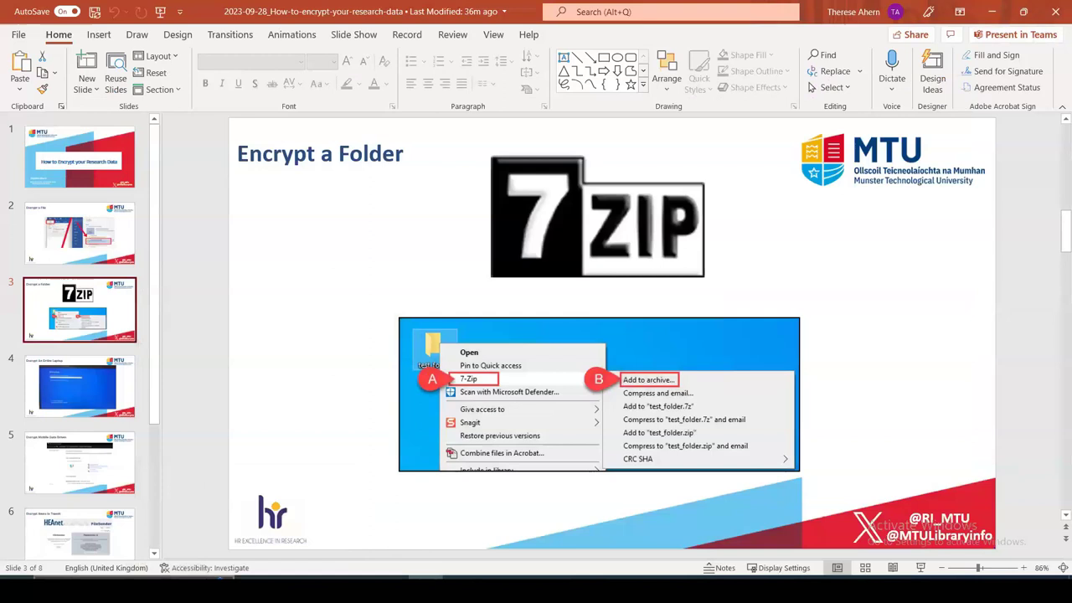
left_click(134, 589)
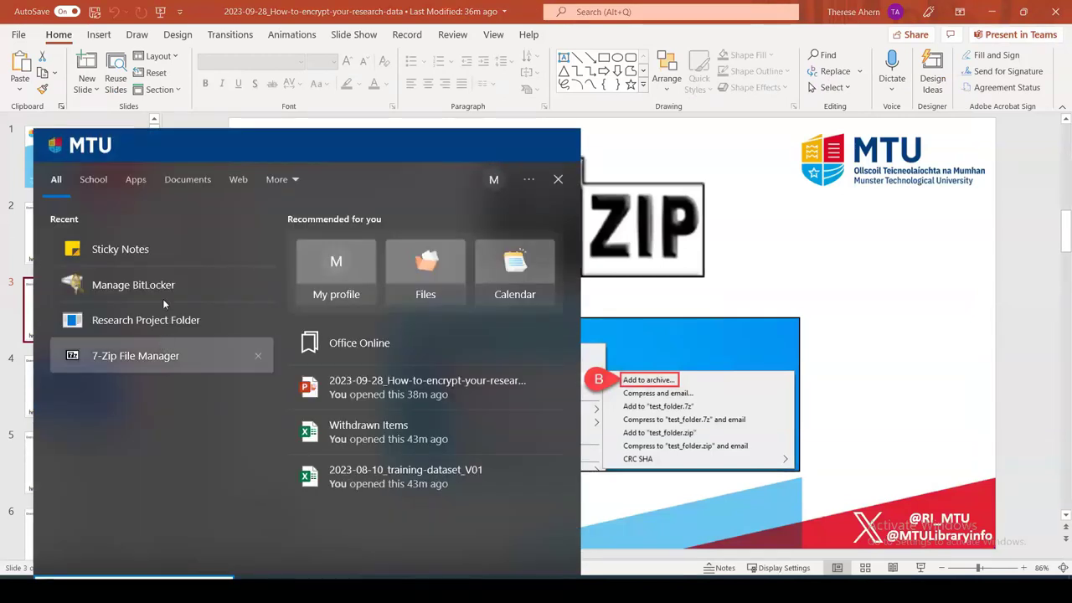
left_click(178, 359)
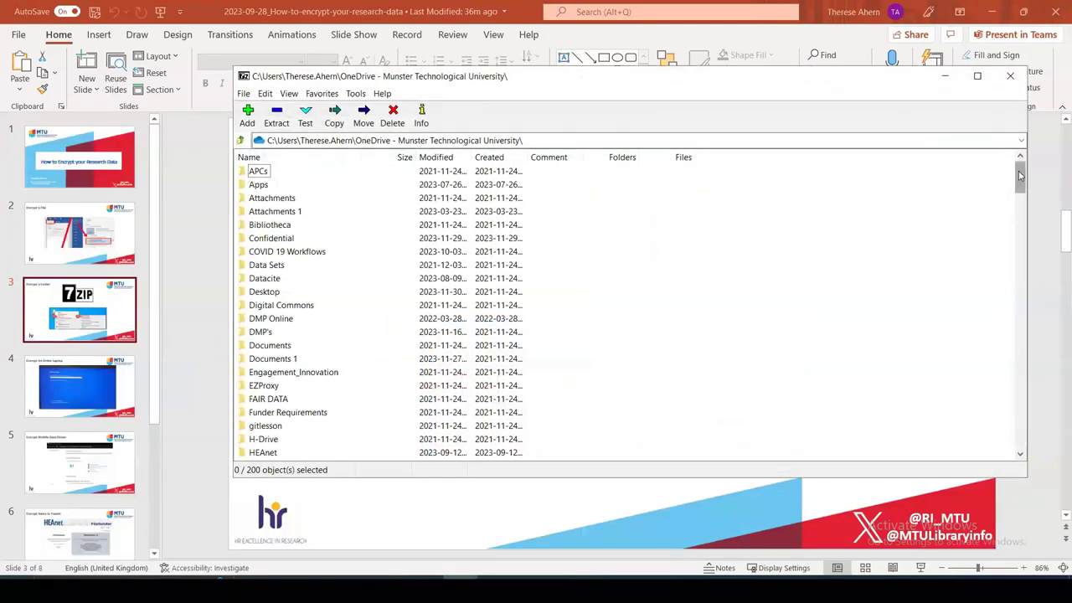
left_click_drag(1020, 175, 1012, 309)
scroll(853, 297, "up", 15)
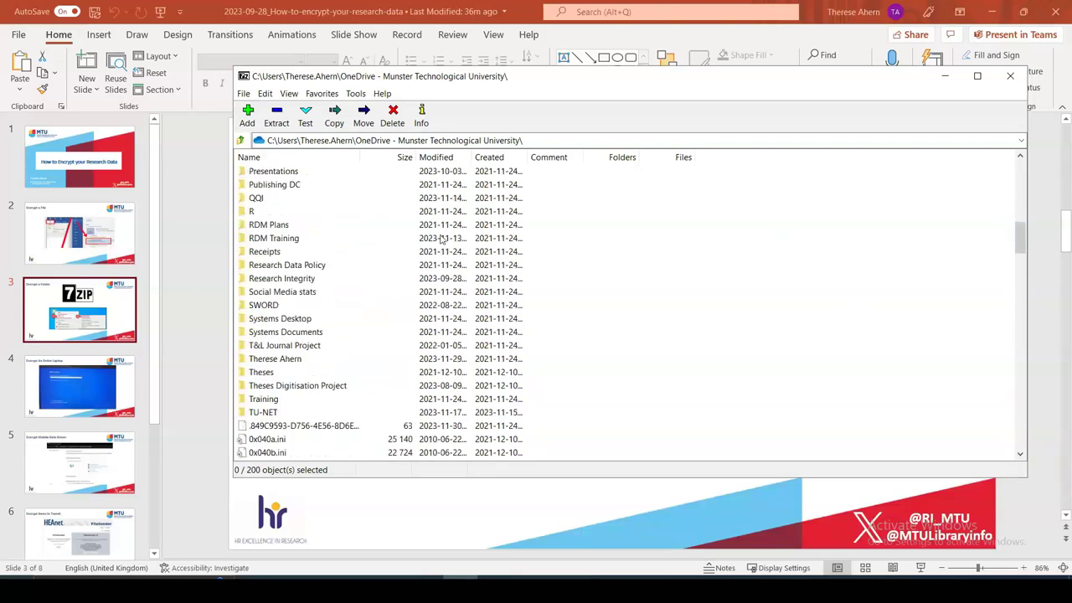
scroll(552, 267, "down", 20)
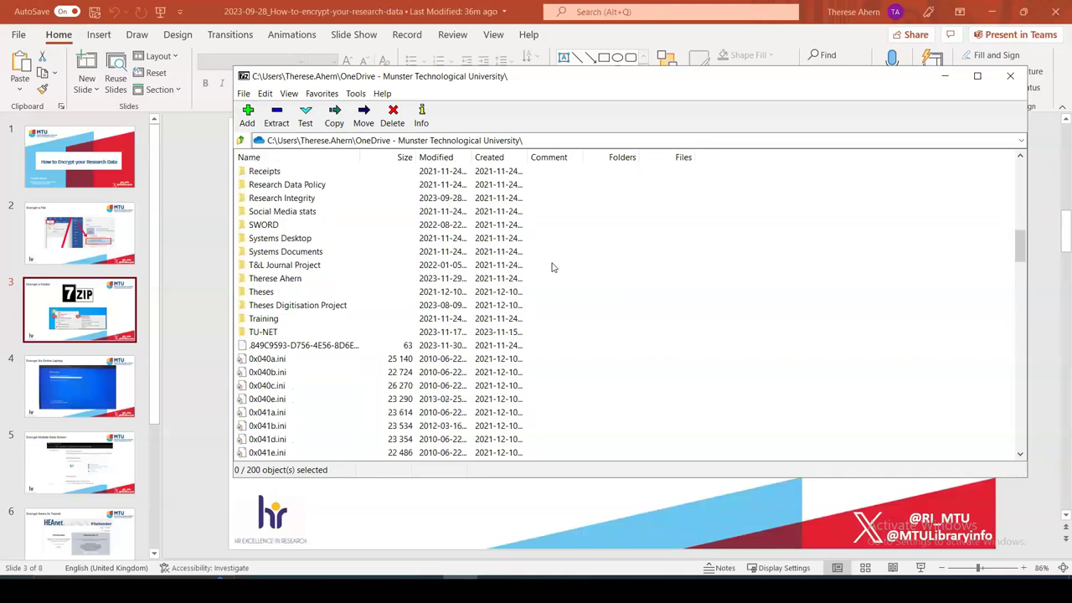
scroll(552, 267, "down", 16)
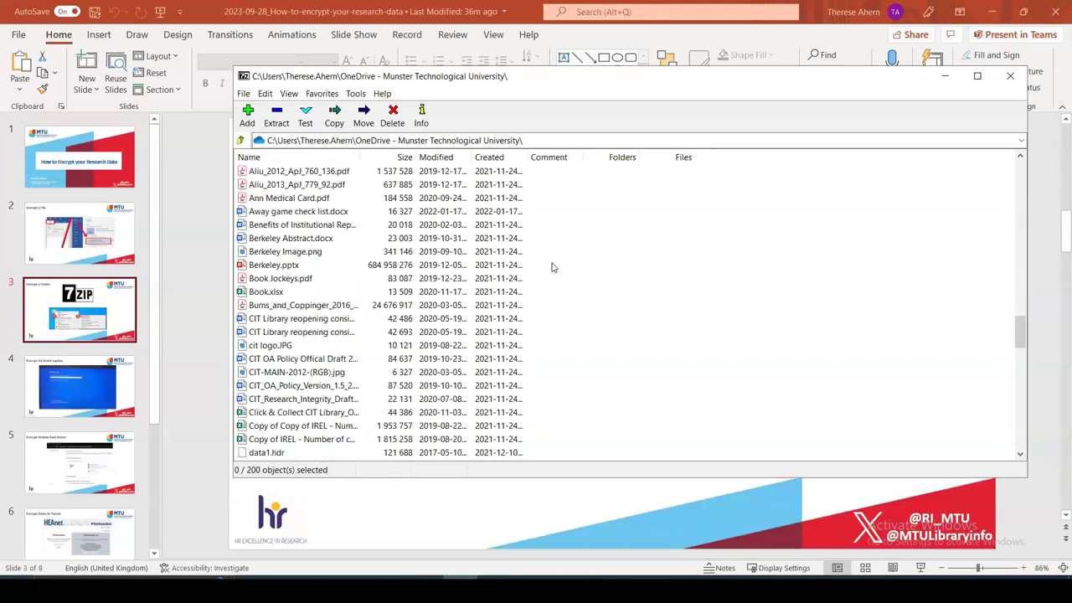
scroll(552, 267, "down", 10)
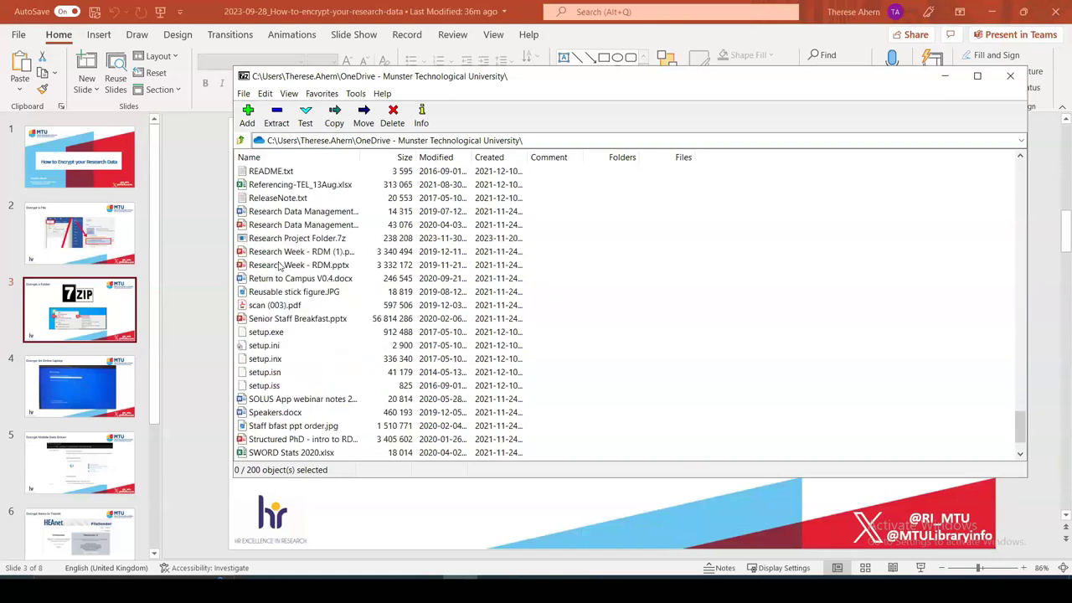
Extract Research Project Folder.7z into the current OneDrive directory with Extract Here, entering the archive password.
left_click(315, 241)
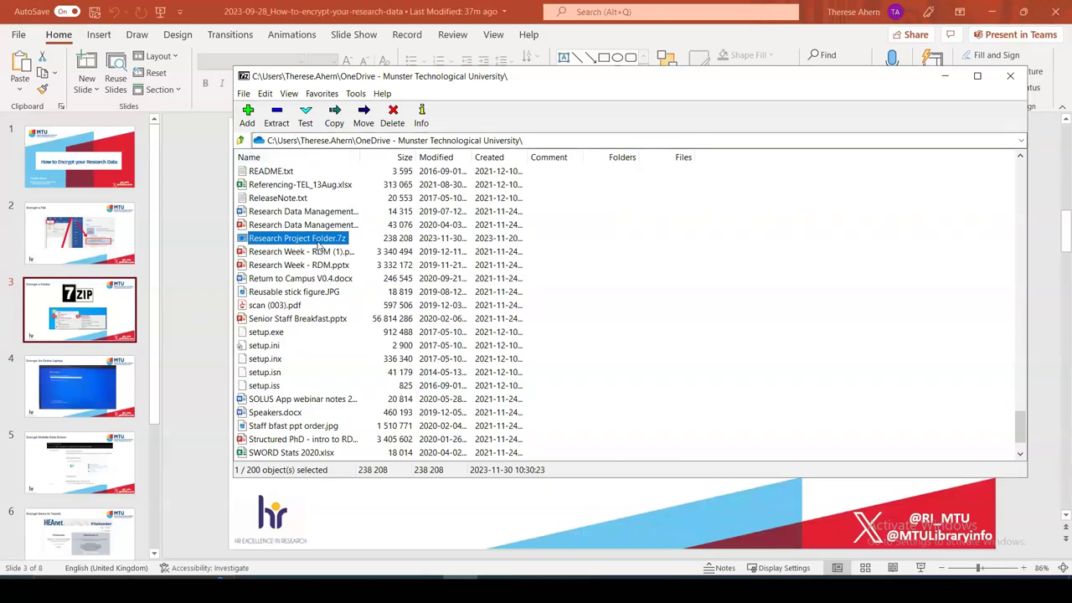
right_click(315, 243)
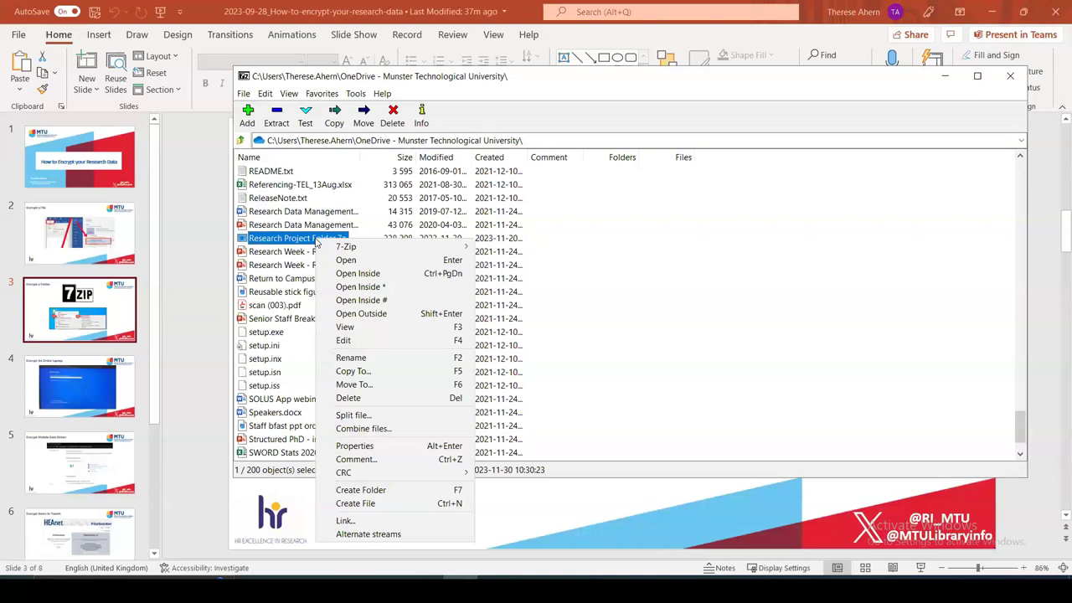
mouse_move(355, 248)
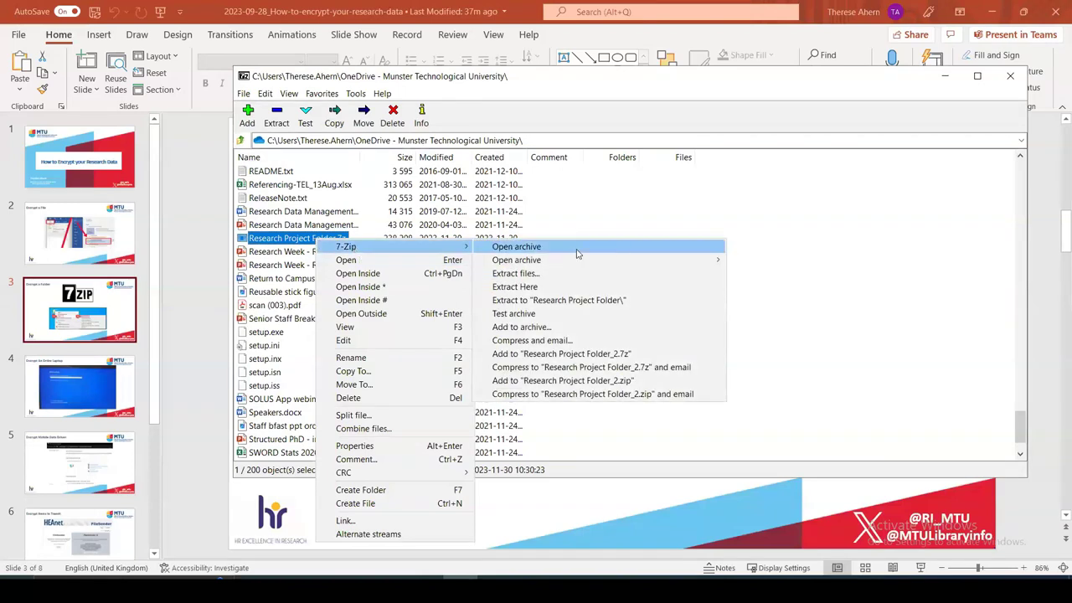
left_click(608, 289)
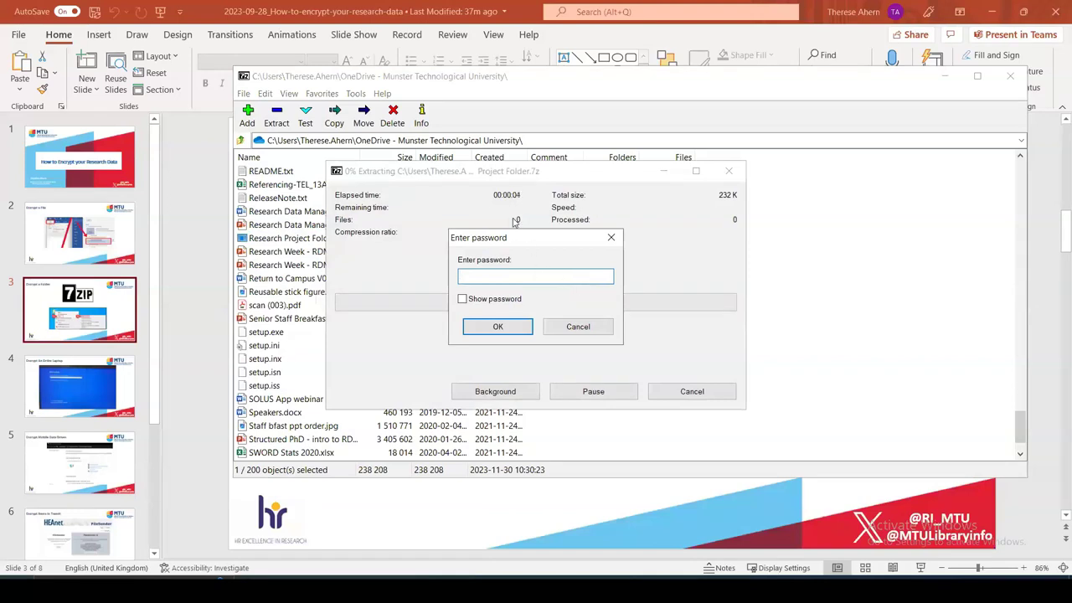
type("********")
left_click(495, 326)
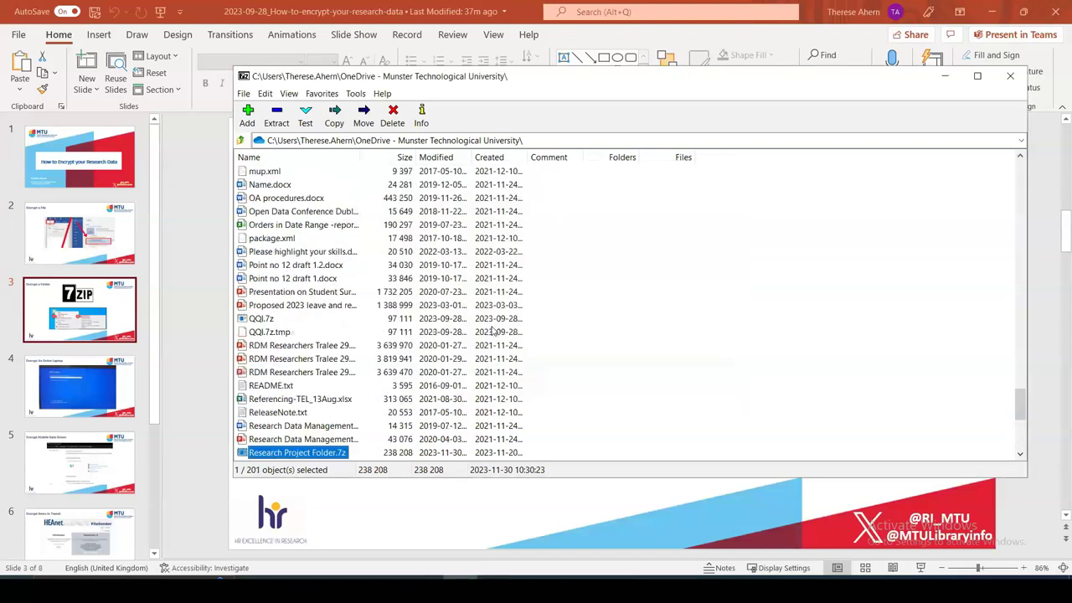
Look through the OneDrive directory list for the extracted Research Project Folder and select it.
scroll(374, 336, "up", 20)
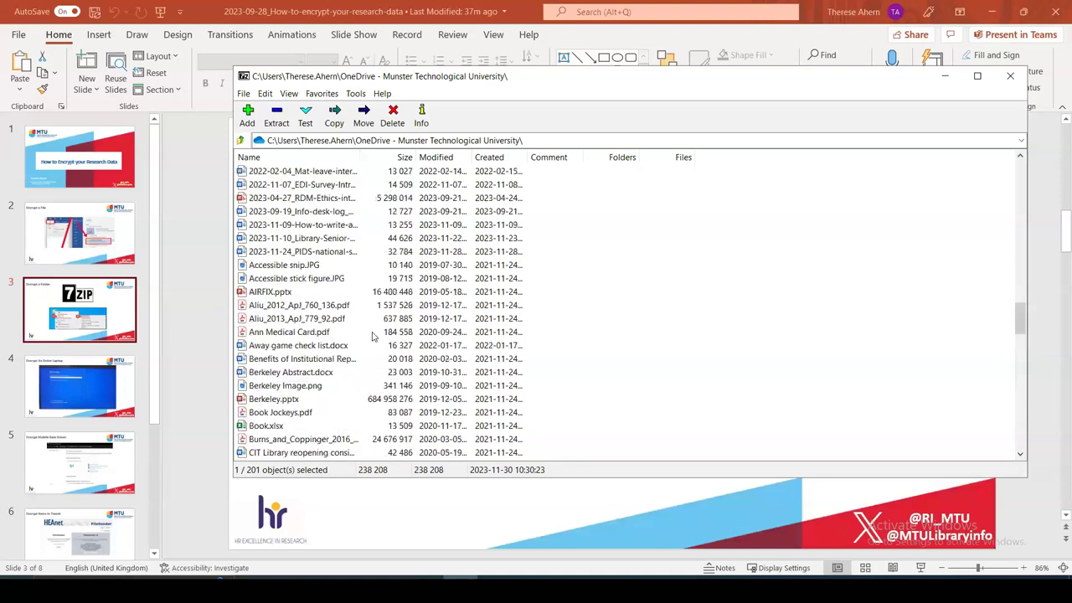
scroll(374, 336, "up", 15)
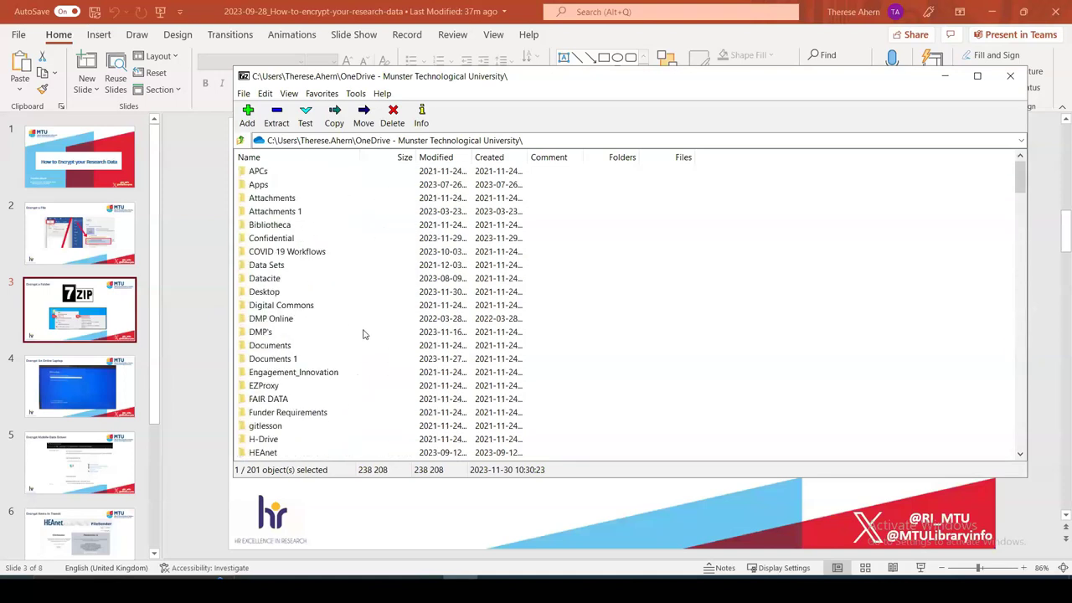
scroll(334, 335, "down", 5)
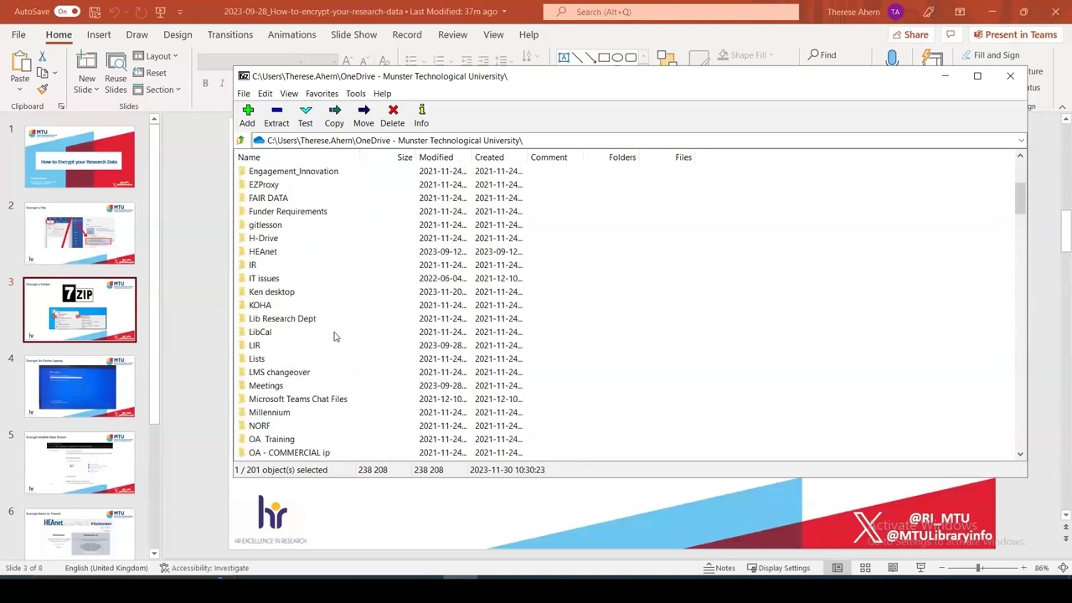
scroll(335, 336, "down", 20)
scroll(992, 334, "up", 20)
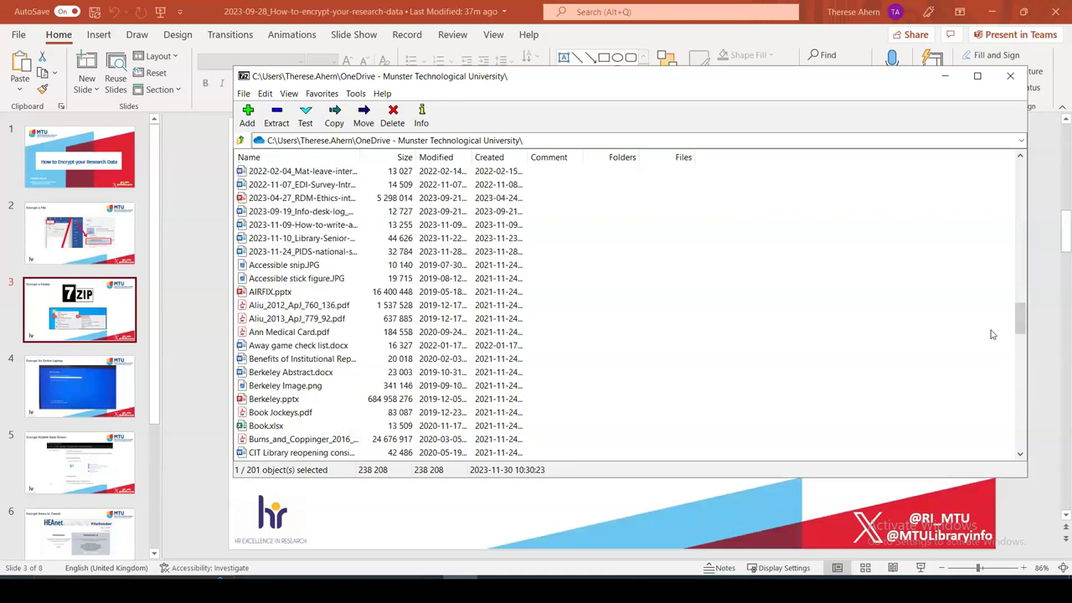
left_click_drag(1021, 323, 1022, 134)
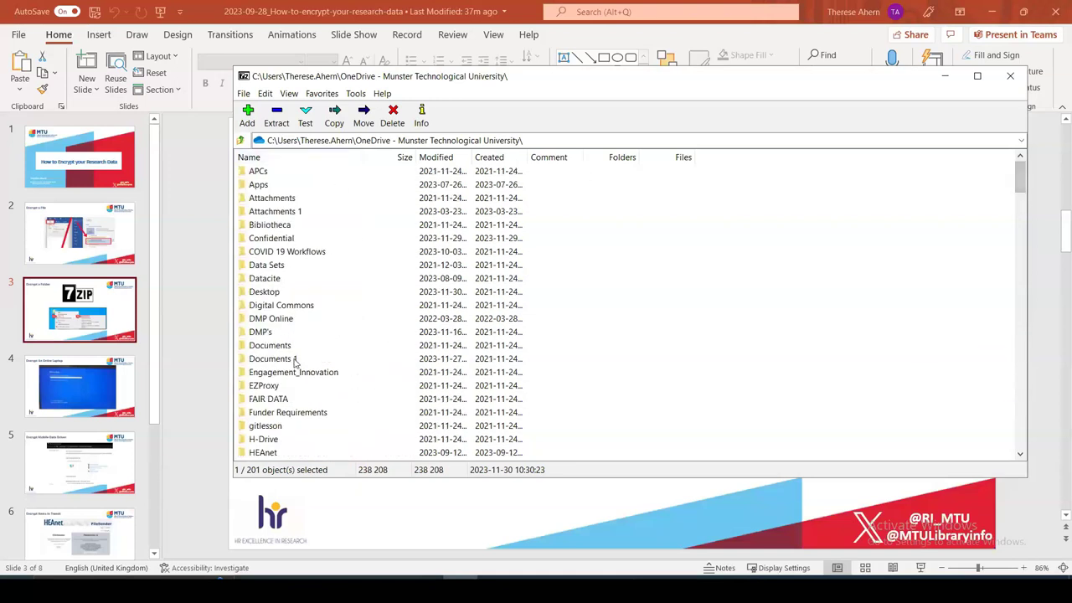
scroll(294, 362, "down", 6)
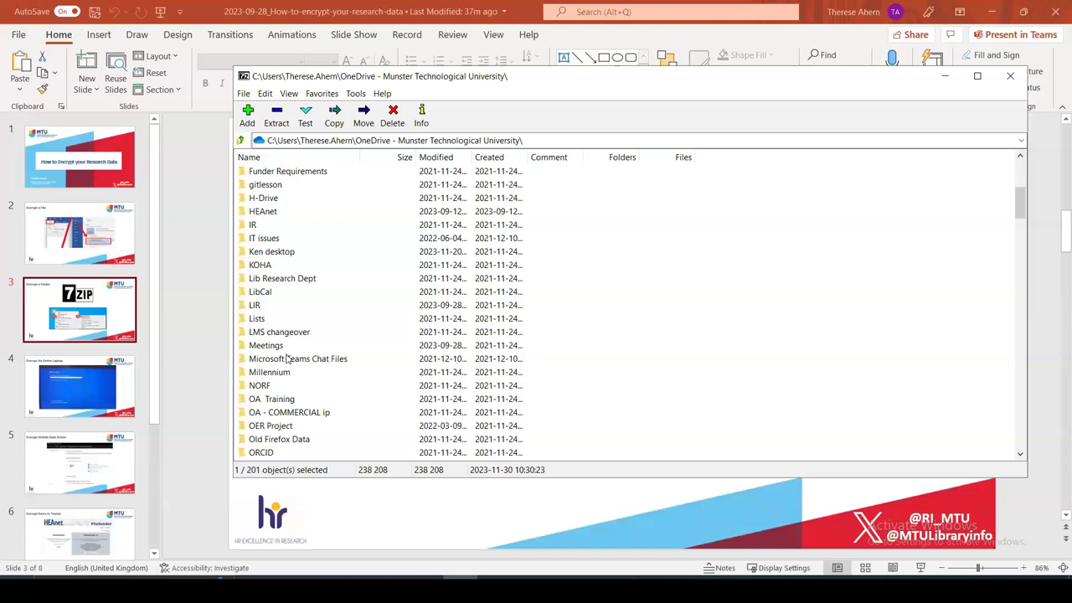
scroll(312, 330, "down", 4)
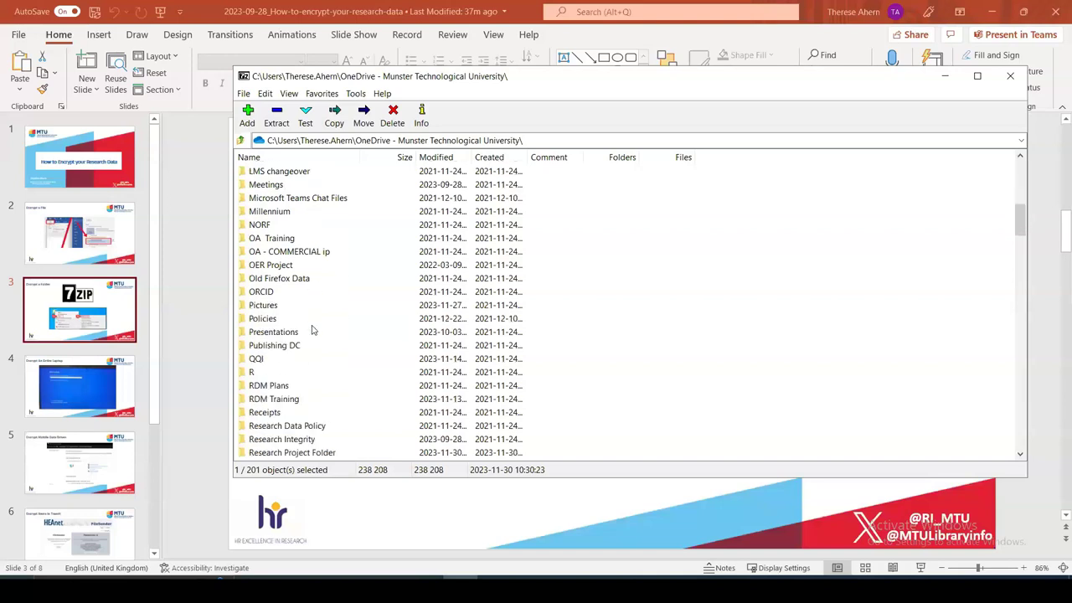
scroll(313, 330, "down", 3)
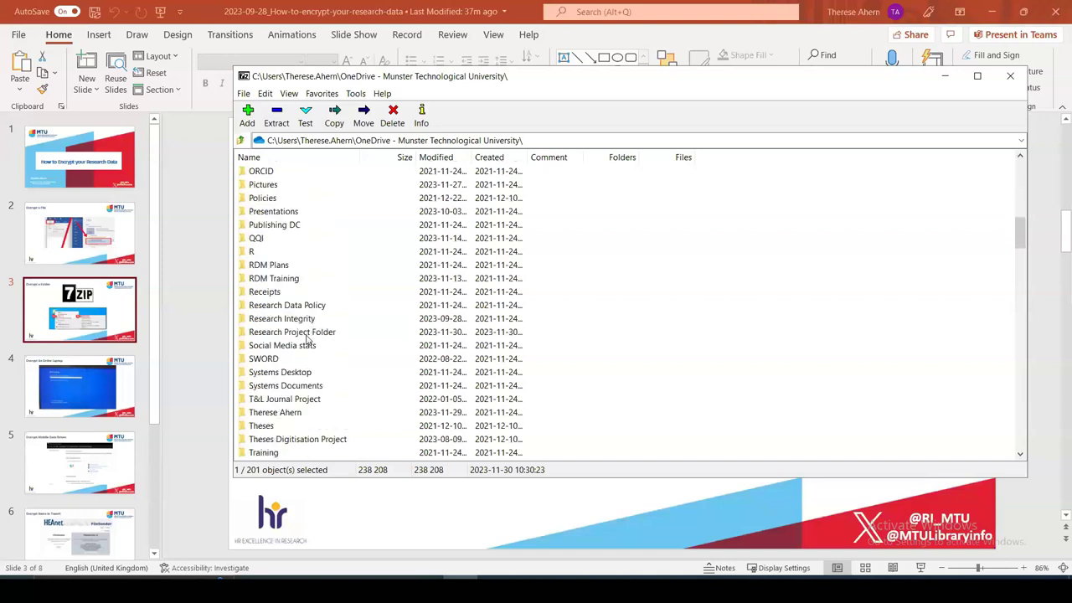
left_click(308, 335)
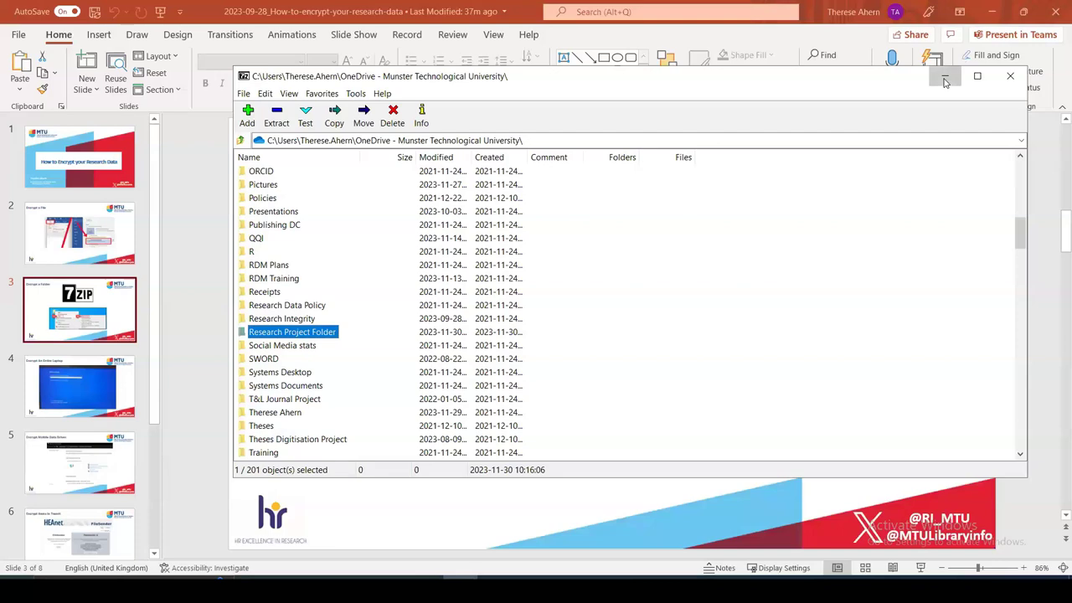
Switch to File Explorer, view the contents of Research Project Folder and its 7-Zip options, and return to the presentation.
left_click(945, 76)
left_click(288, 578)
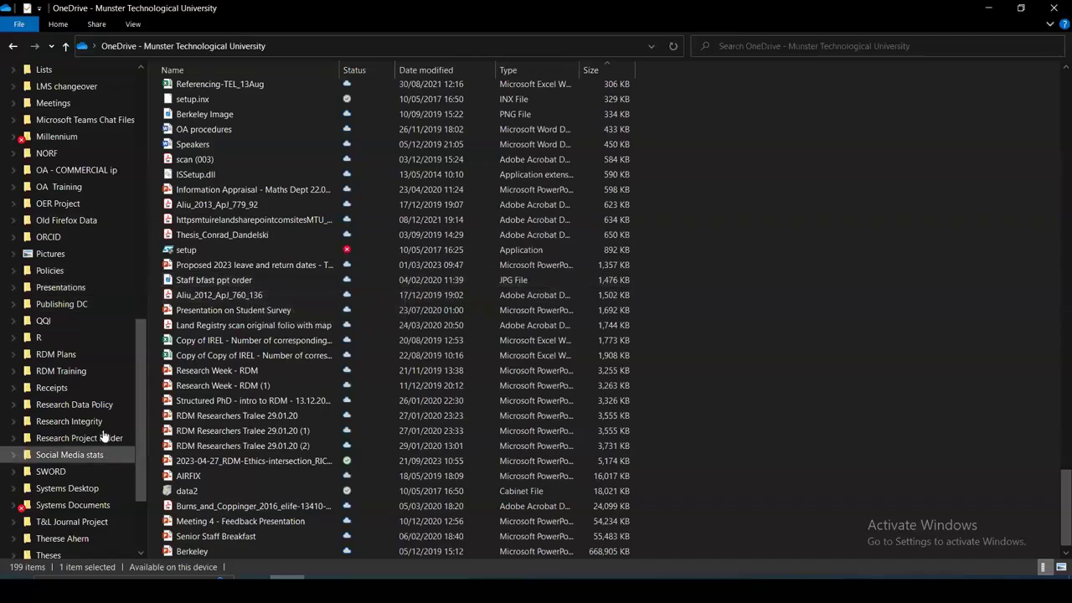
left_click(106, 442)
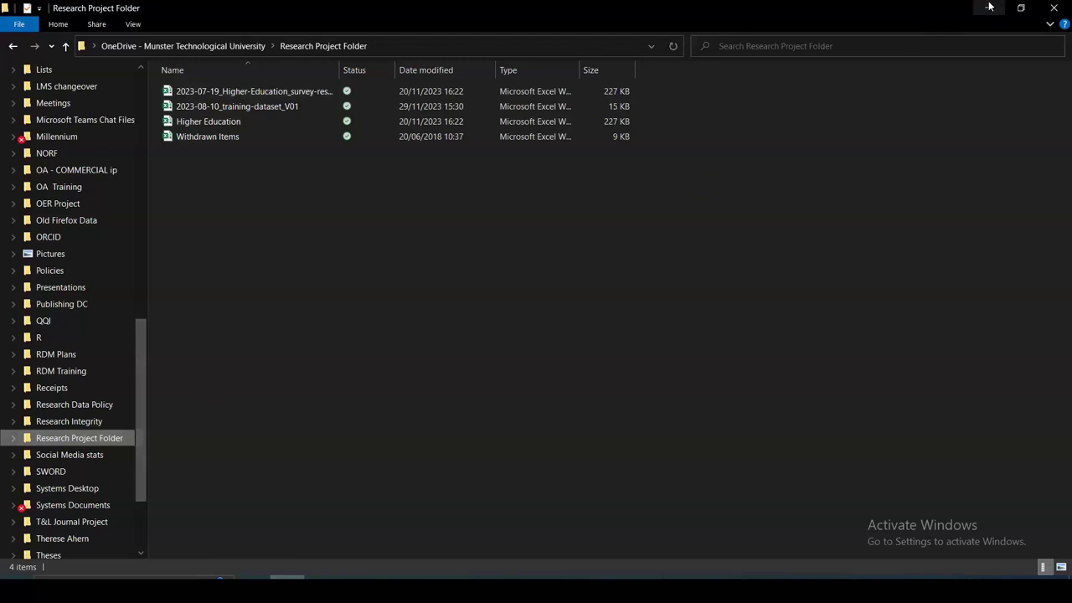
right_click(107, 441)
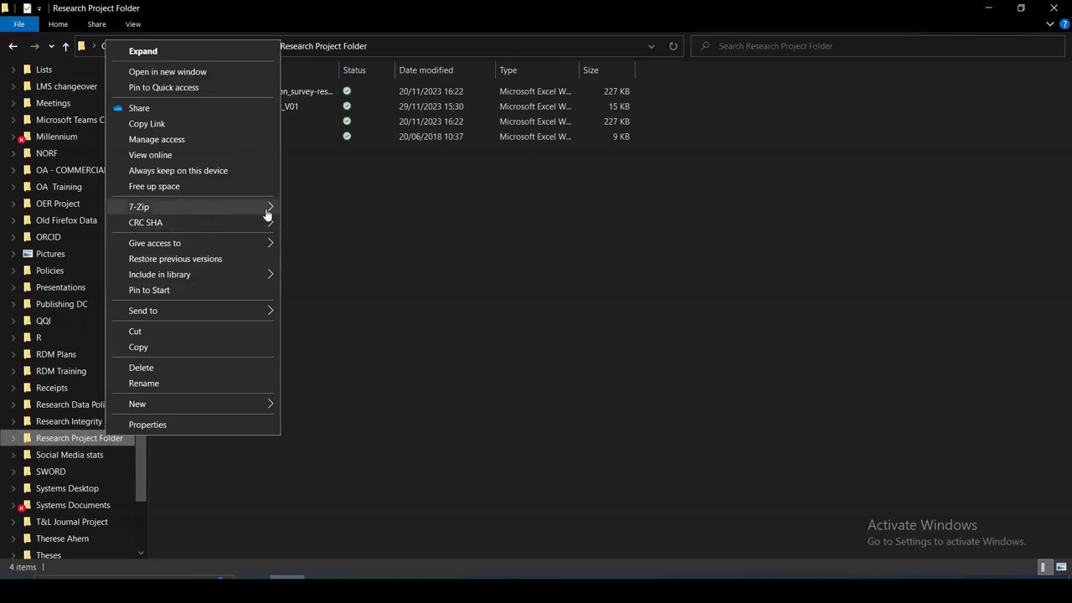
mouse_move(266, 211)
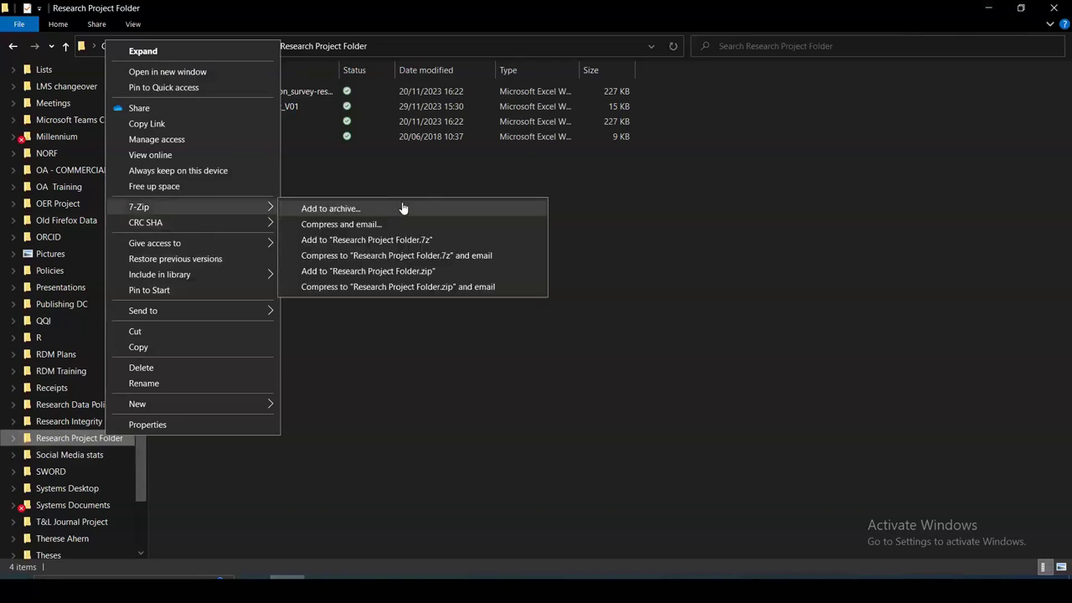
left_click(668, 323)
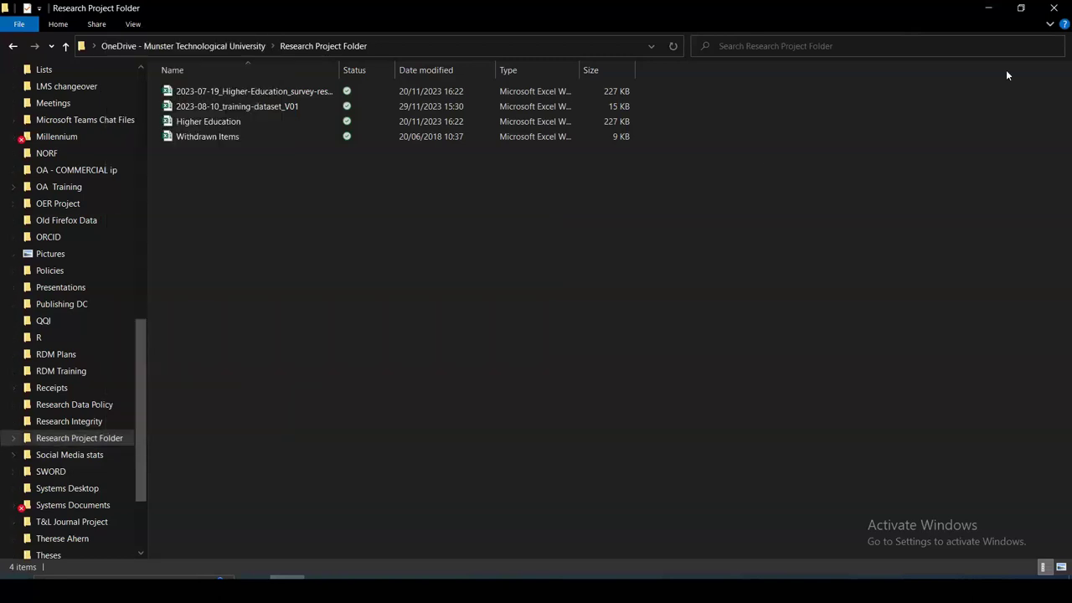
left_click(988, 10)
Show the "Encrypt An Entire Laptop" slide, and search Windows for bitlocker to view the Manage BitLocker drive settings.
left_click(94, 381)
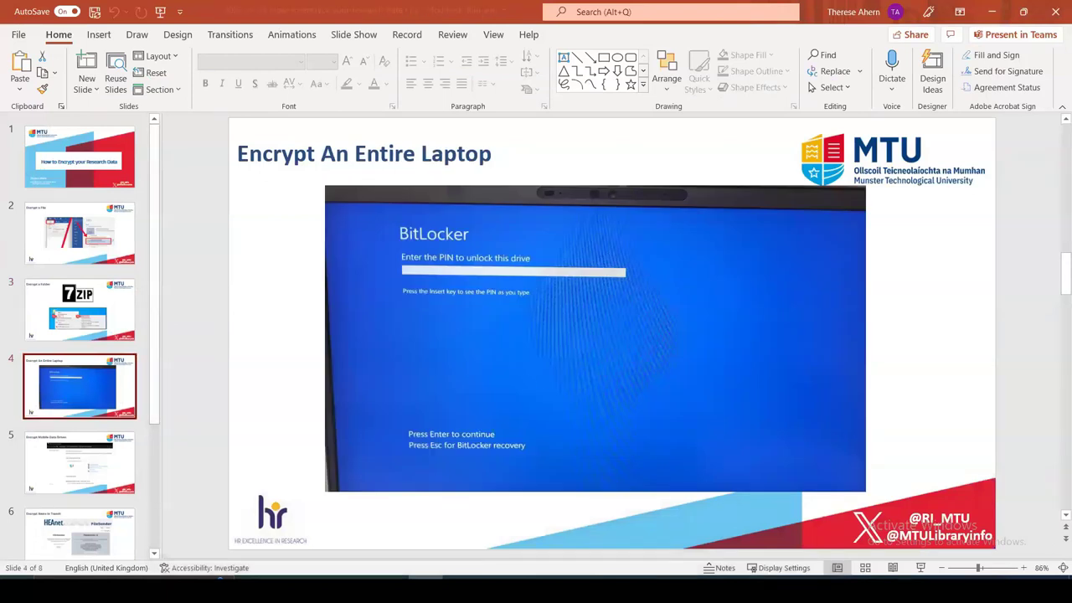
mouse_move(459, 590)
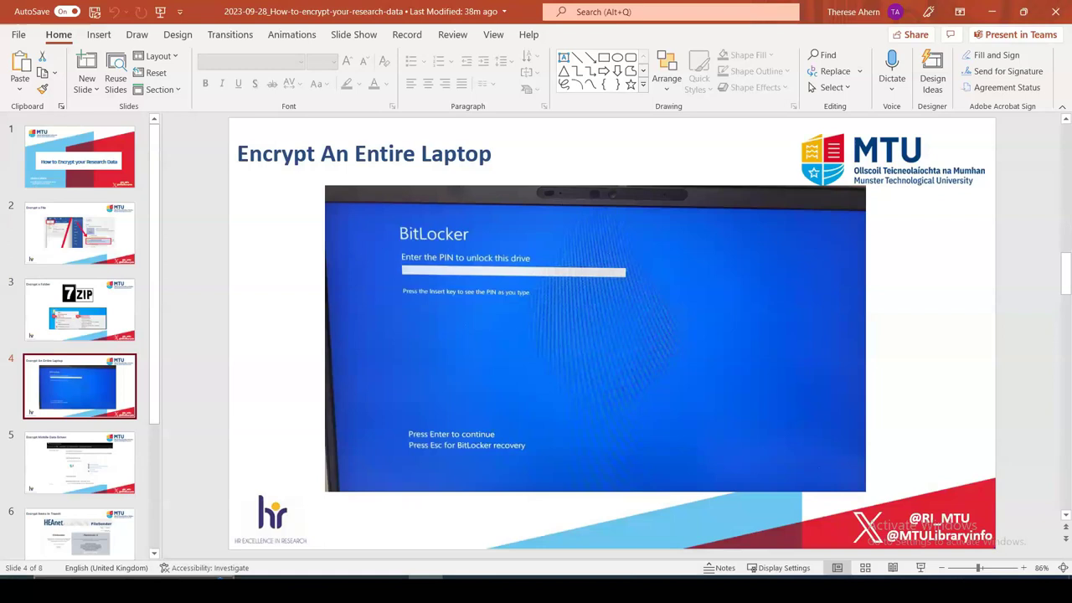
key("super")
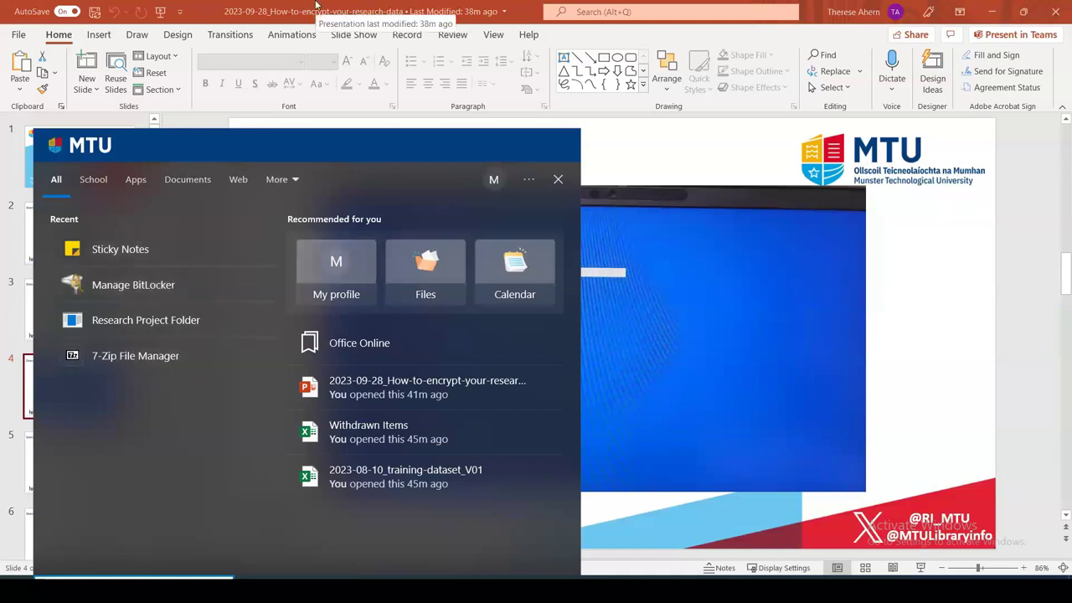
type("bitlocker")
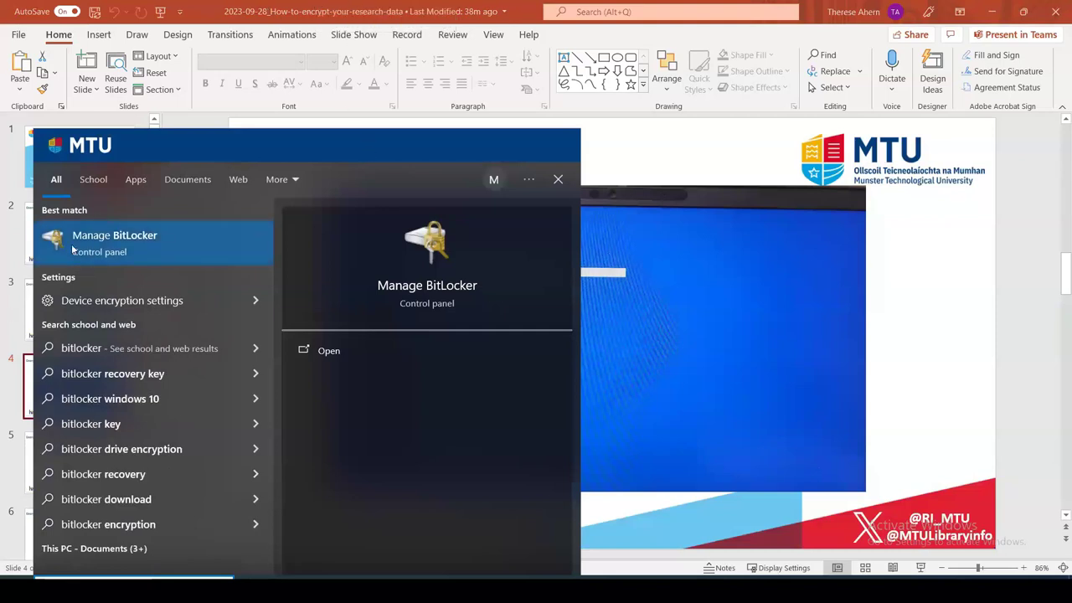
left_click(135, 239)
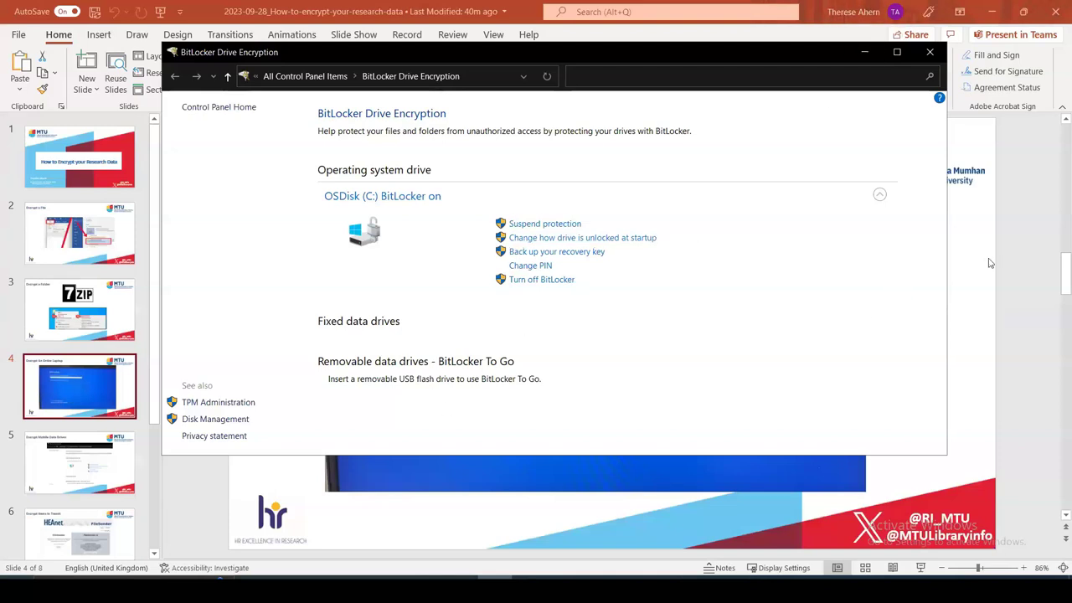
left_click(866, 52)
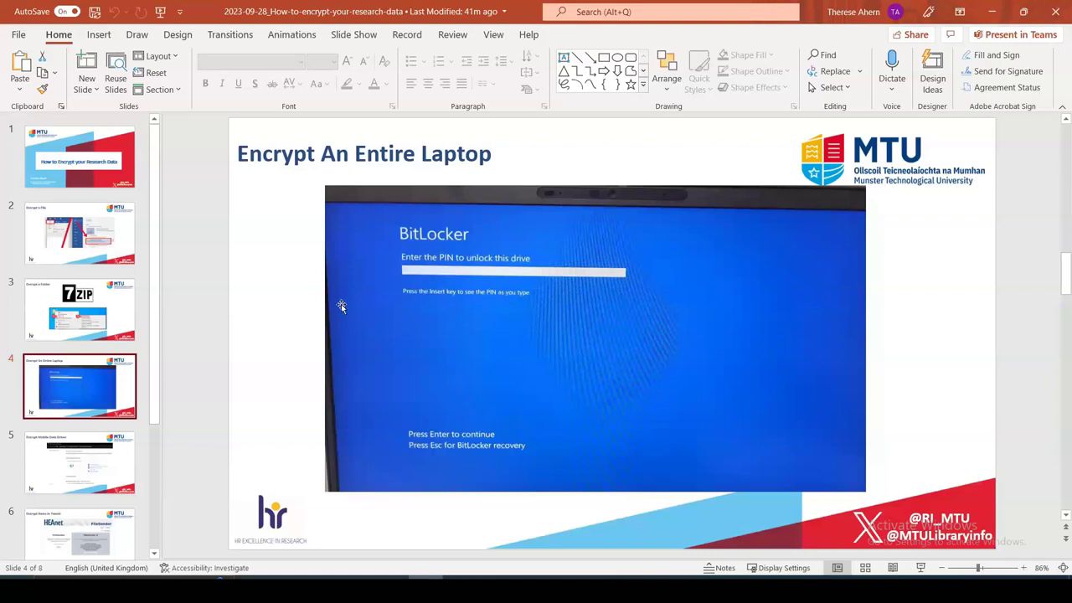
Show the "Encrypt Mobile Data Drives" slide, and return to BitLocker Drive Encryption, opening USB DISK (D:) without scanning and minimizing its folder window.
left_click(97, 457)
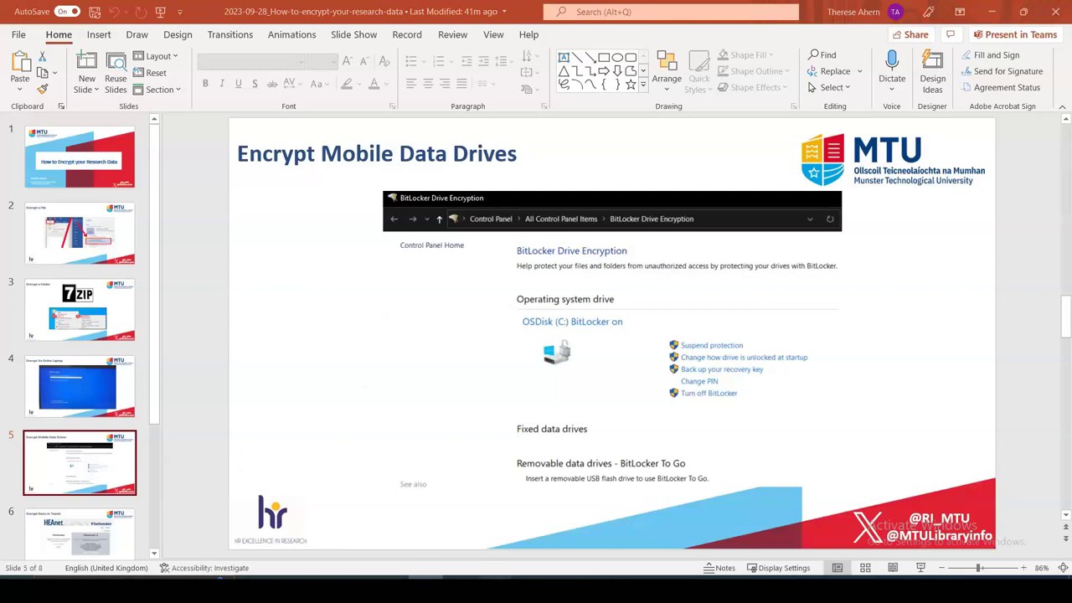
key("alt+Tab")
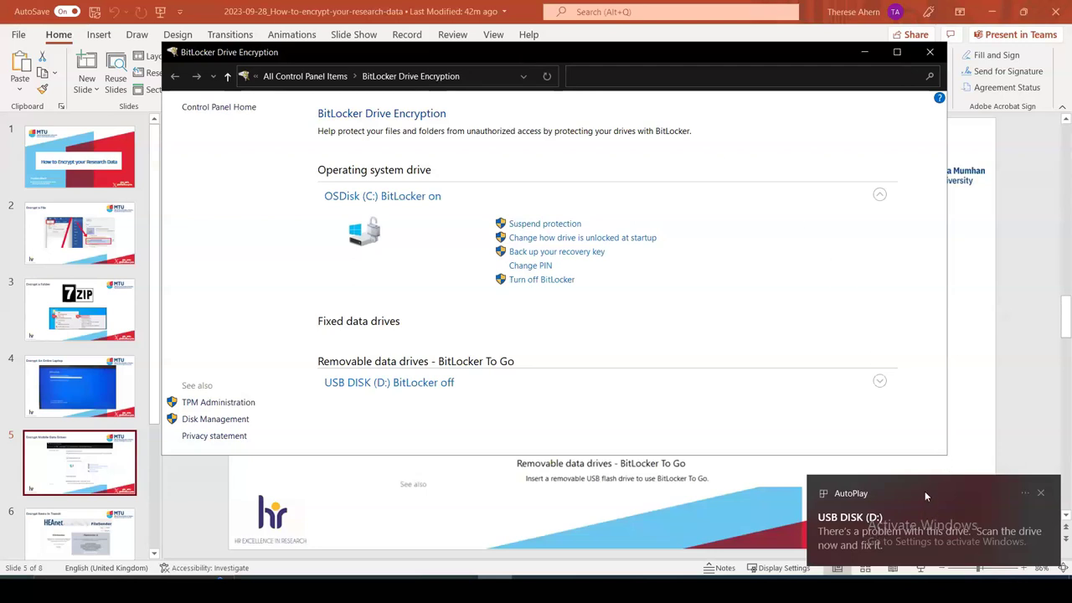
left_click(925, 495)
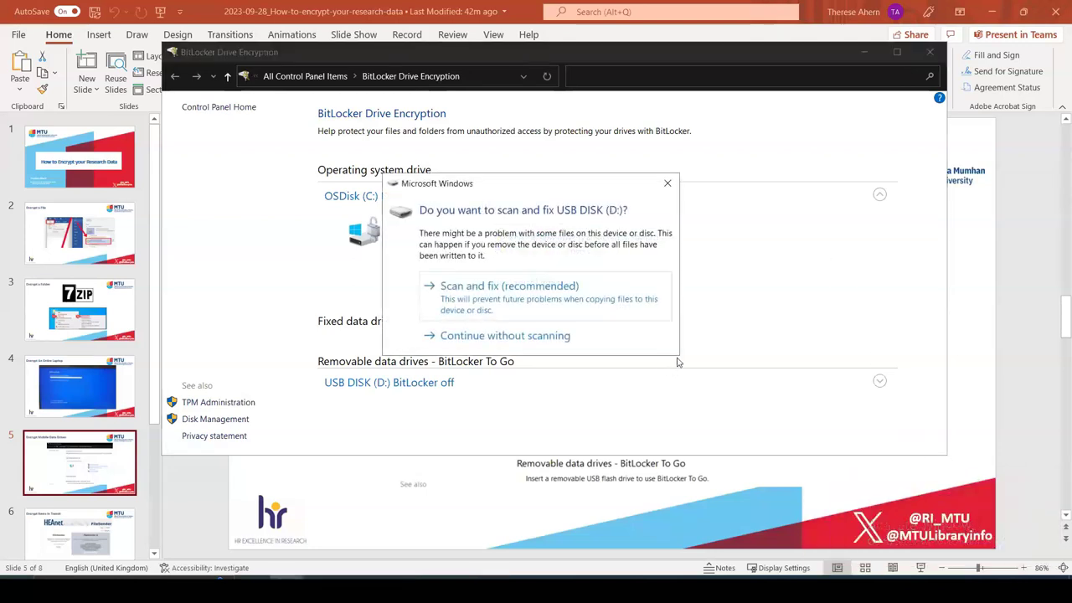
left_click(527, 338)
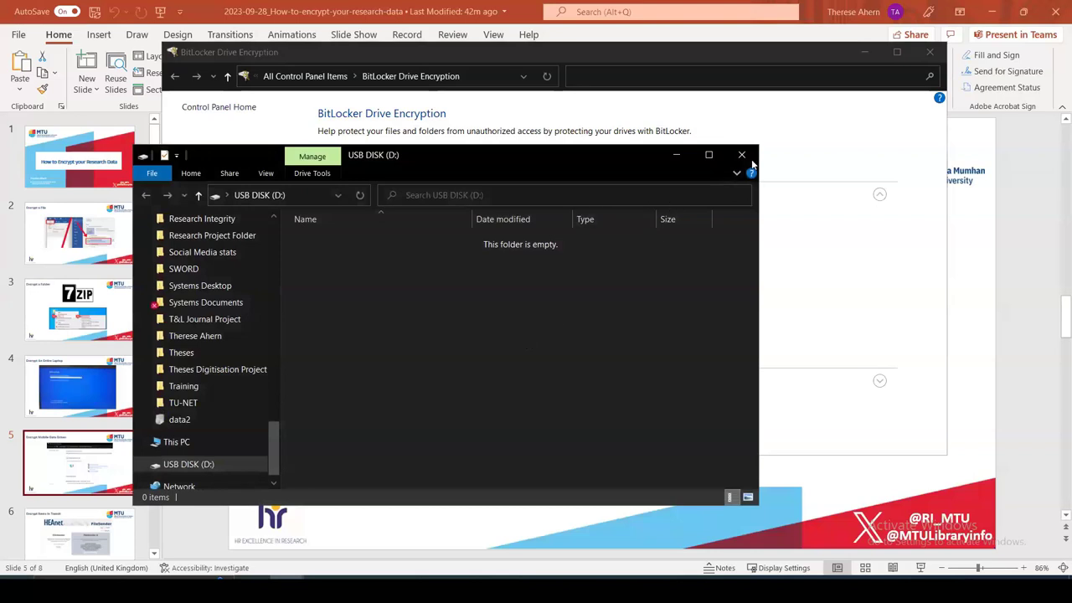
left_click(678, 158)
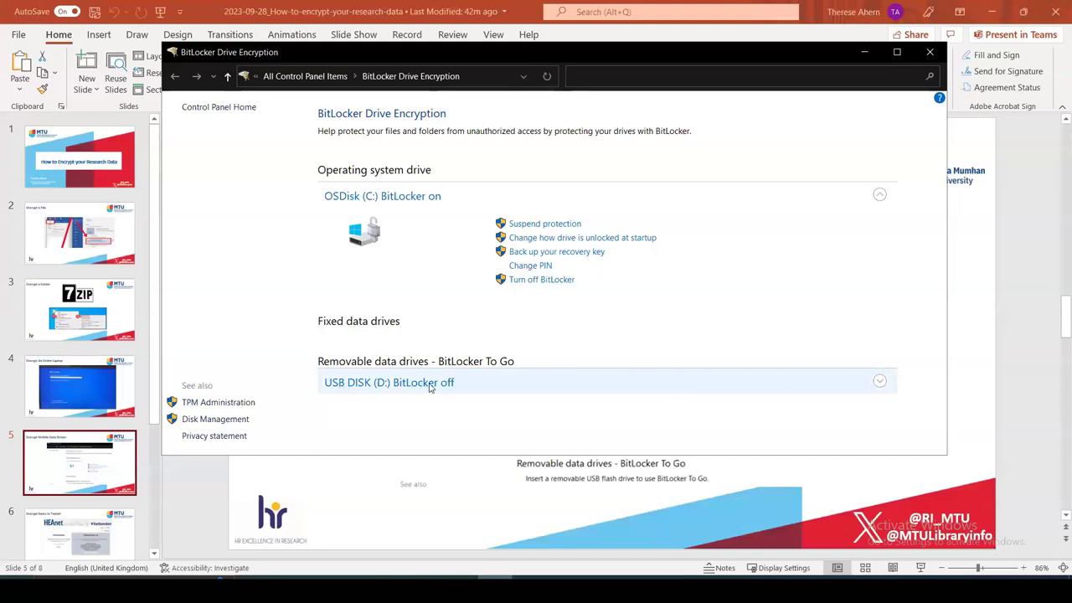
Turn on BitLocker for USB DISK (D:) with password unlocking, and enter and confirm the drive password.
left_click(879, 382)
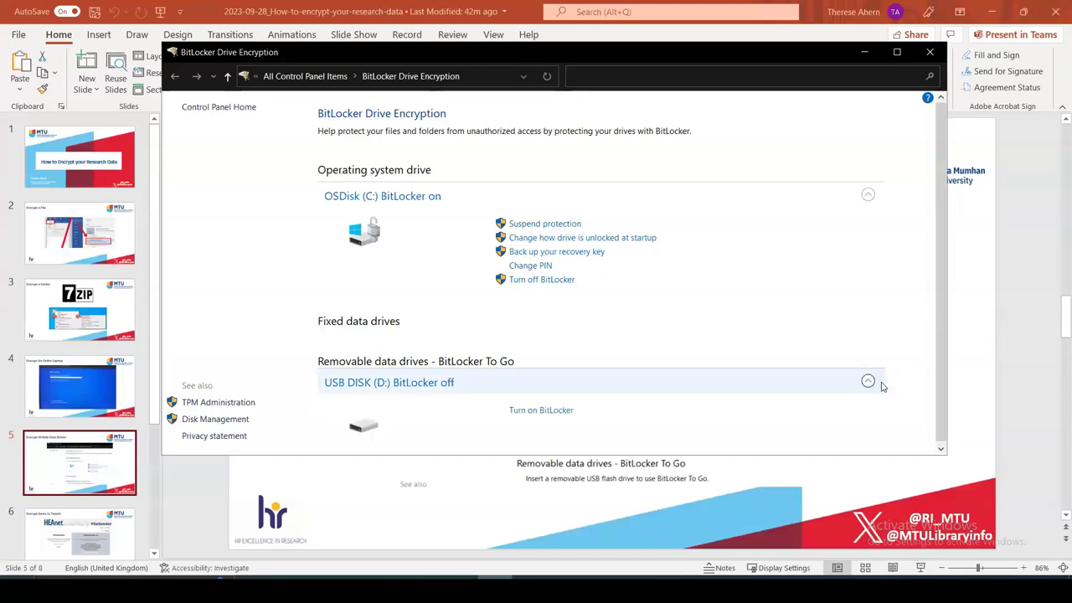
left_click(542, 410)
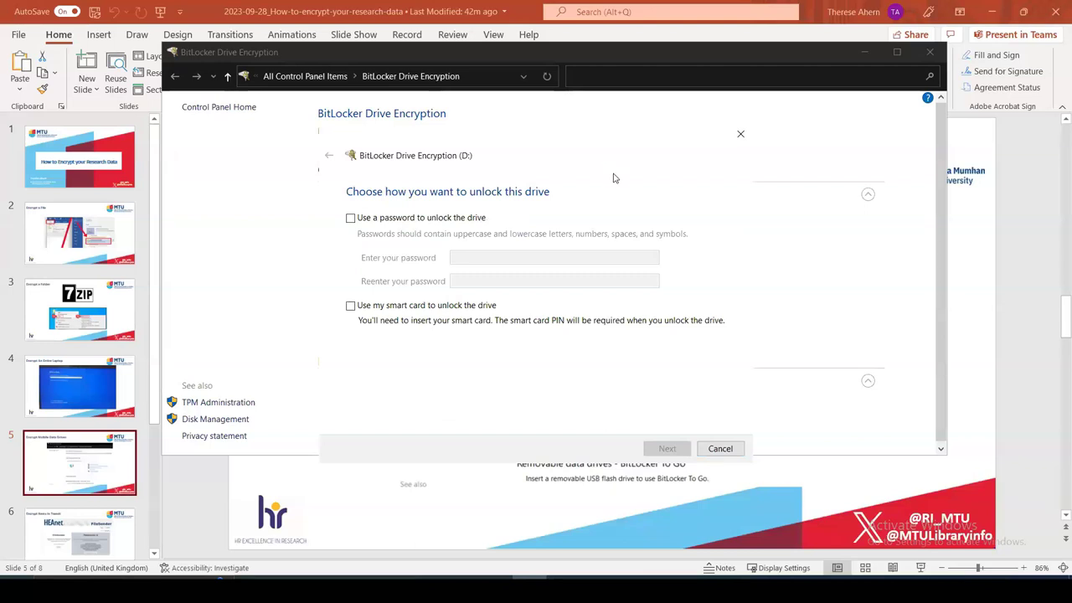
left_click(351, 219)
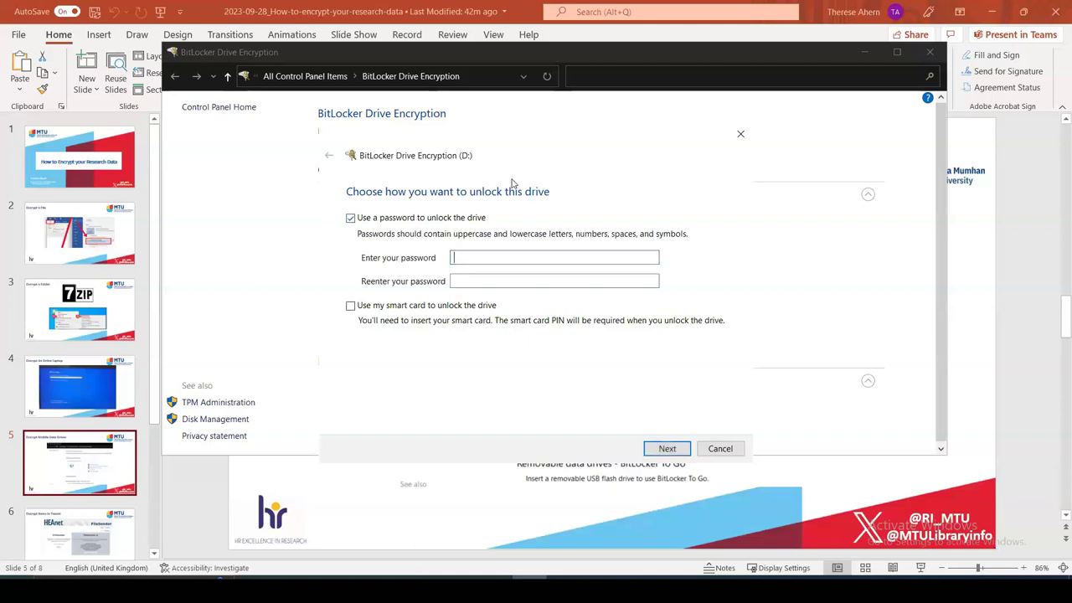
type("••••••••")
key("Tab")
type("•")
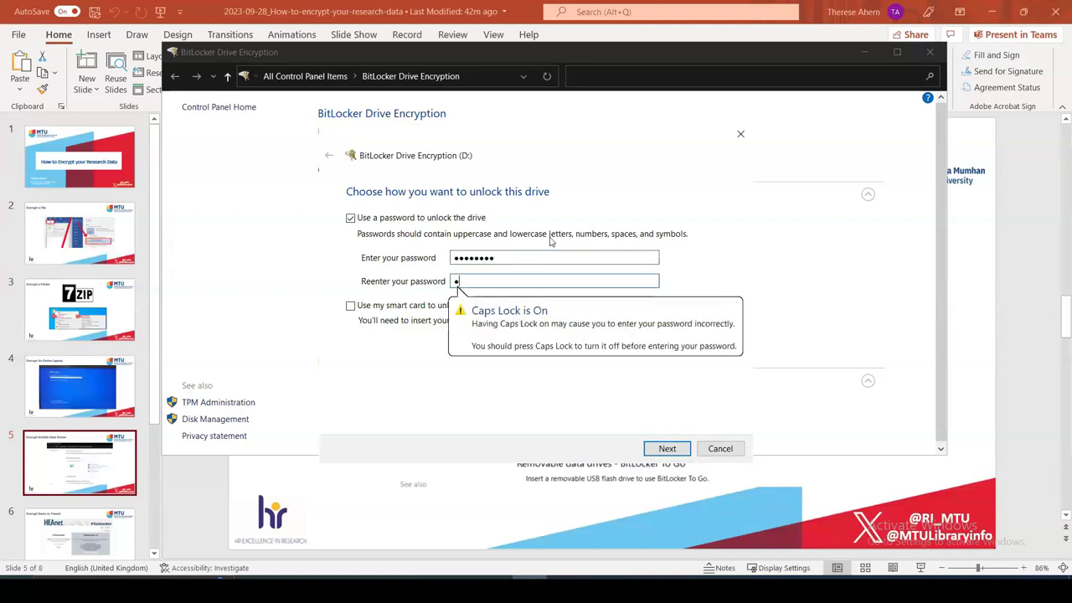
key("Caps_Lock")
type("•••••")
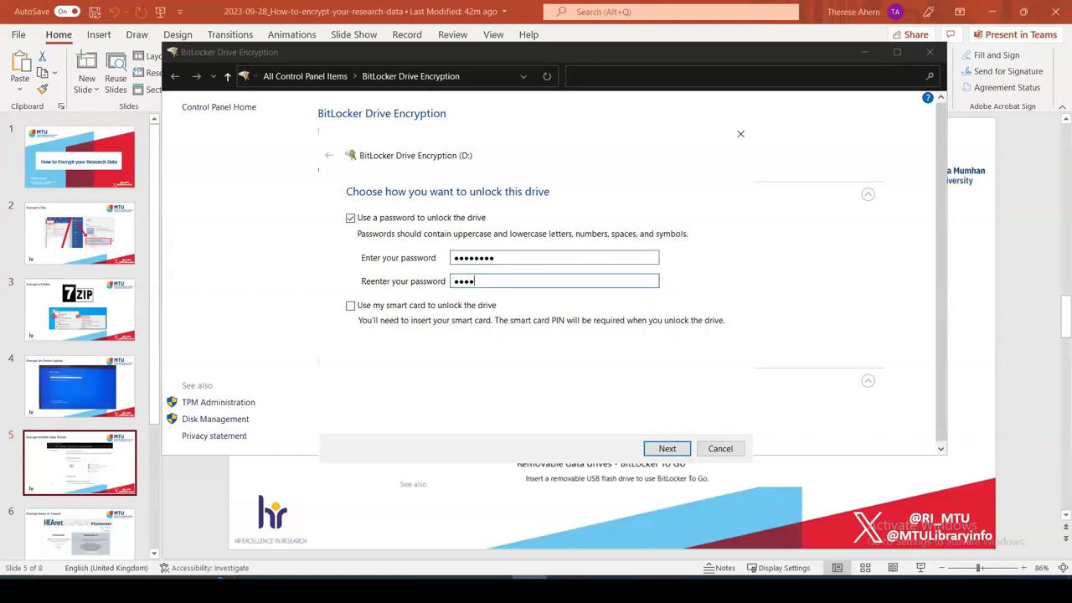
type("•")
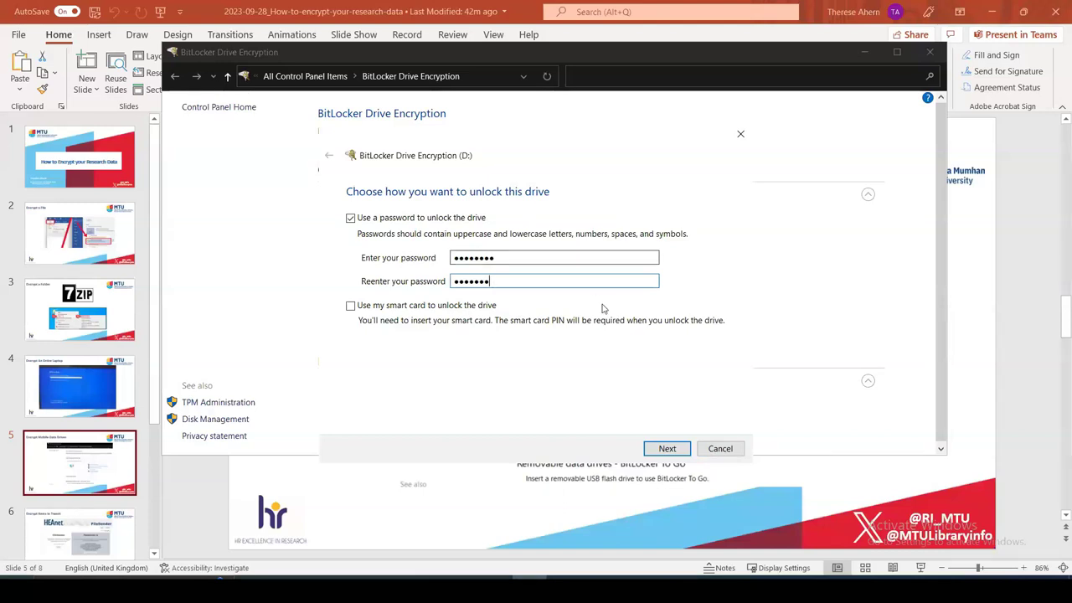
type("•")
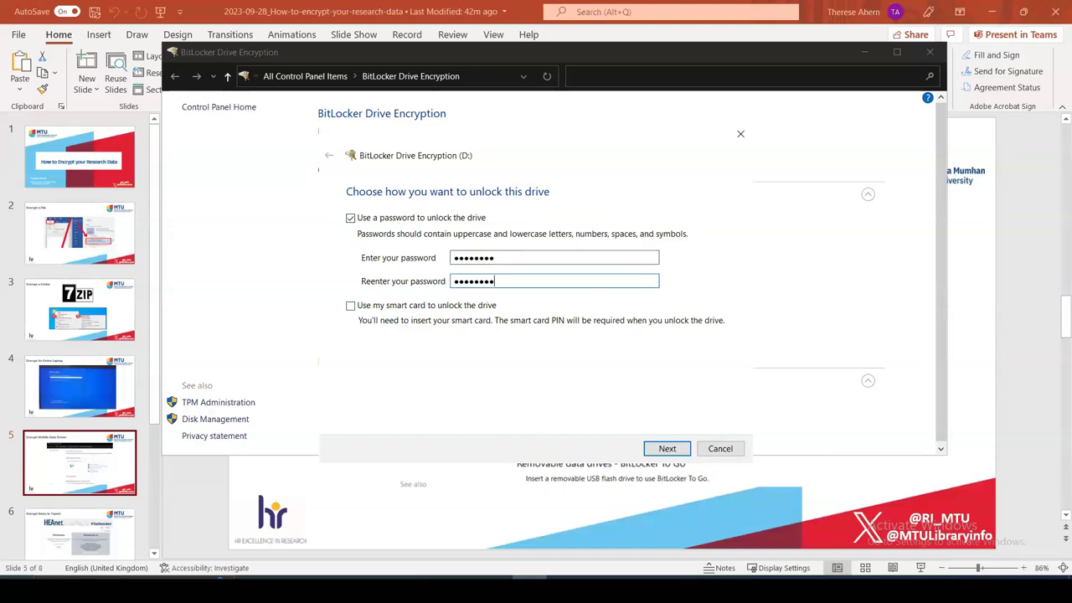
left_click(651, 450)
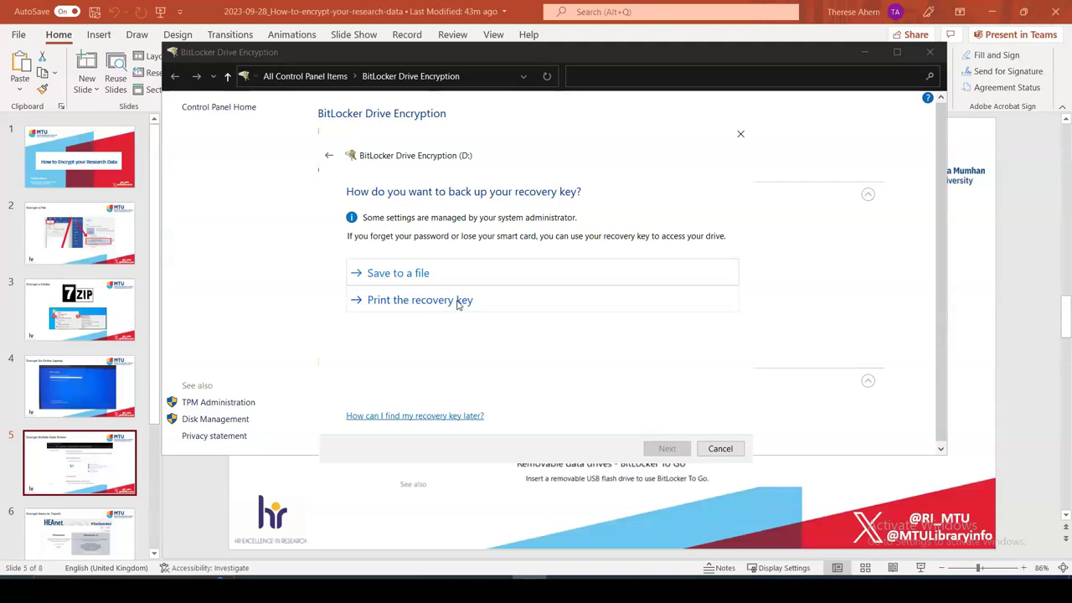
Print the recovery key with Microsoft Print to PDF, saving it in Documents under a name describing the flash drive encryption presentation.
left_click(458, 303)
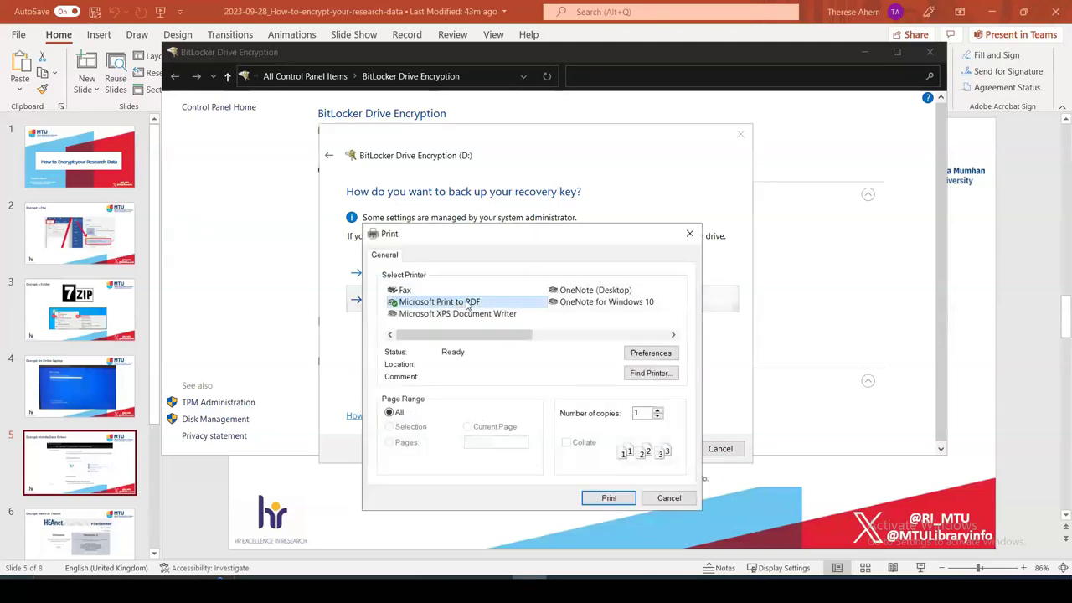
left_click(479, 305)
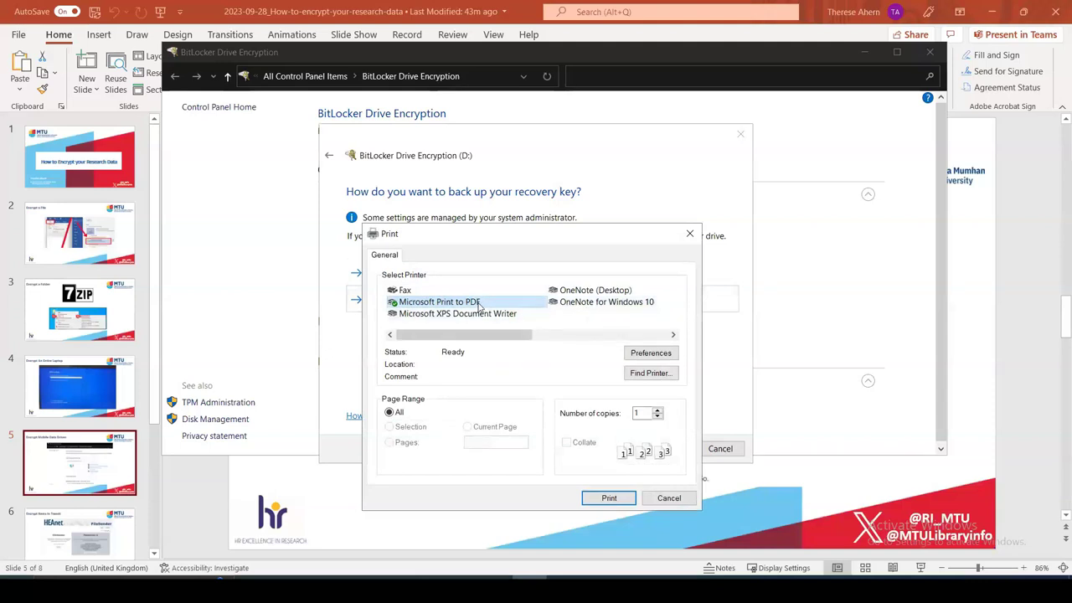
left_click(624, 501)
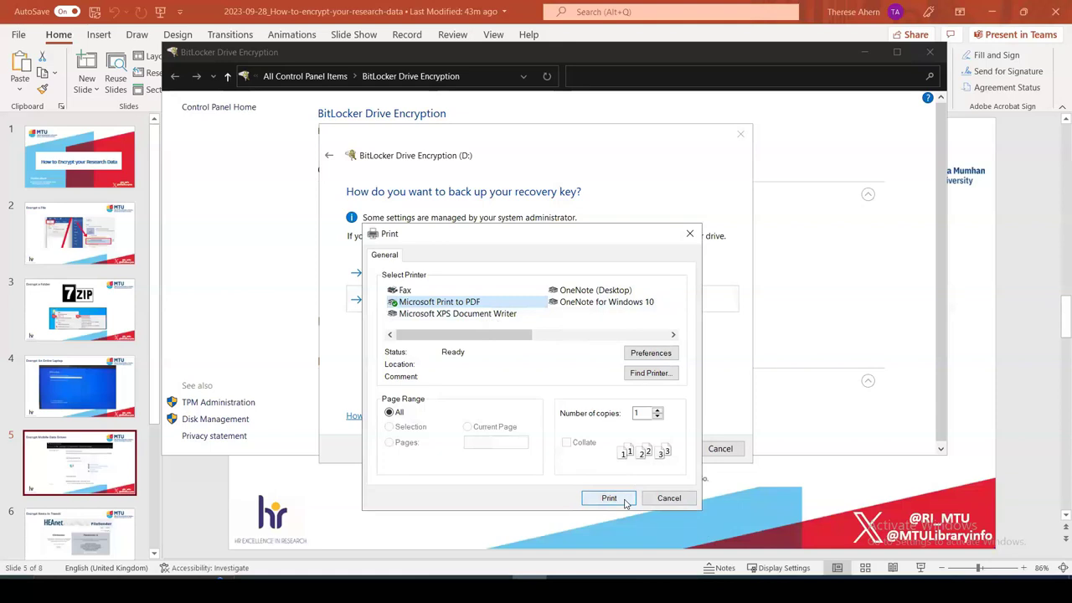
left_click(602, 501)
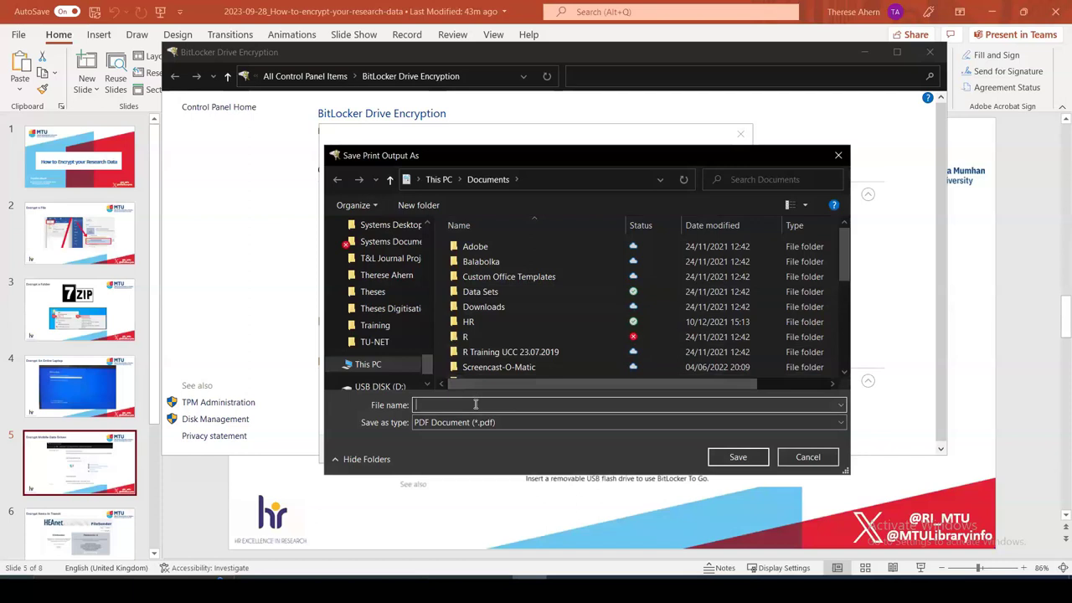
type("flashdrive-present")
key("BackSpace")
key("BackSpace")
key("BackSpace")
key("BackSpace")
key("BackSpace")
key("BackSpace")
type("encryption-presentation")
key("BackSpace")
left_click(727, 457)
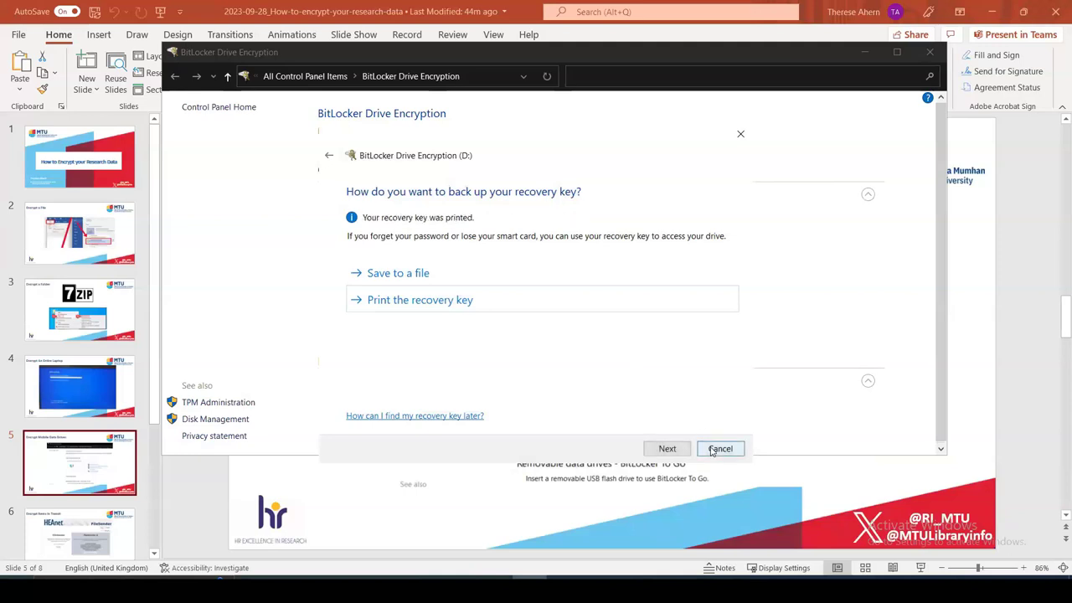
Encrypt only the used disk space on drive D:, and dismiss the completion notice to view the drive's BitLocker options.
left_click(677, 453)
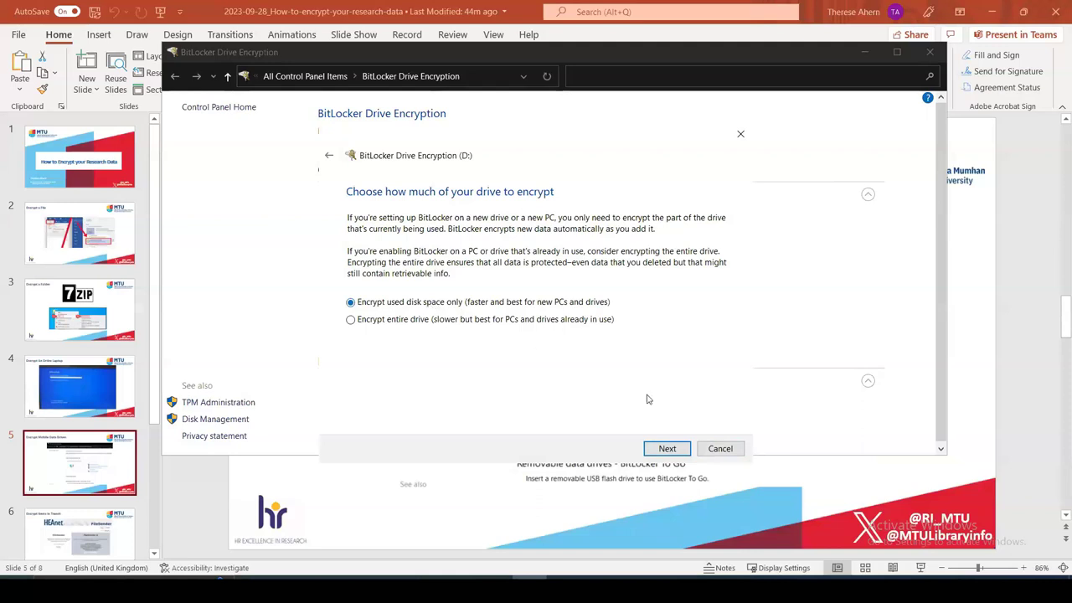
left_click(680, 451)
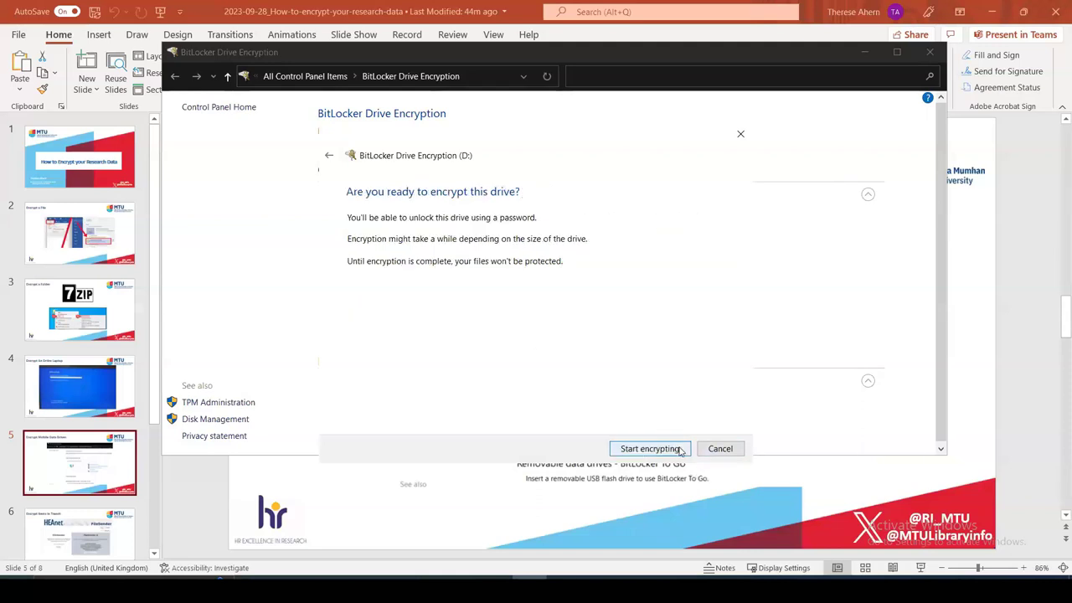
left_click(650, 449)
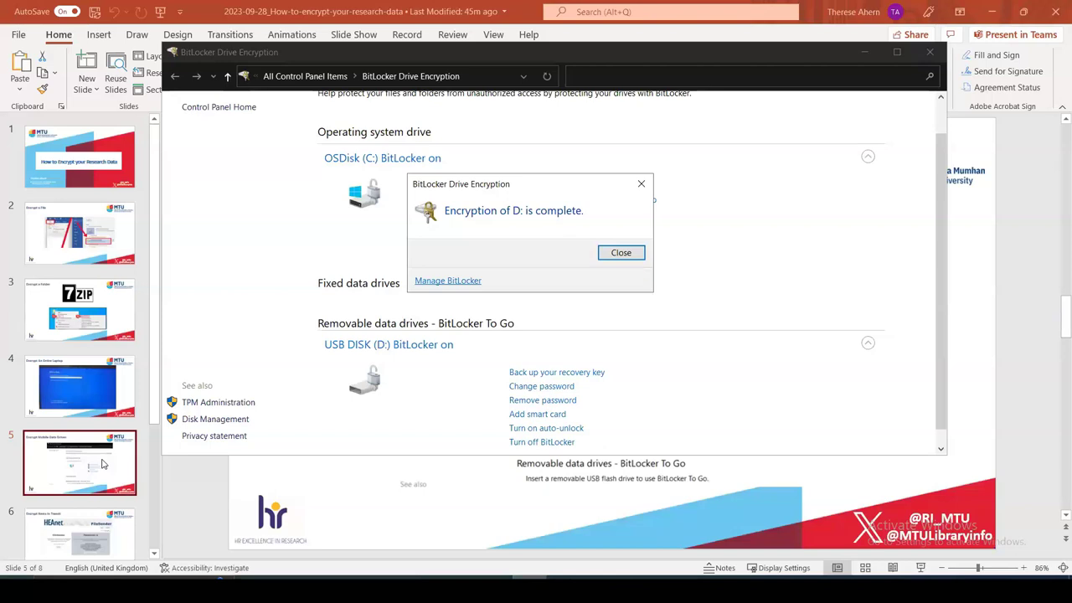
left_click(620, 254)
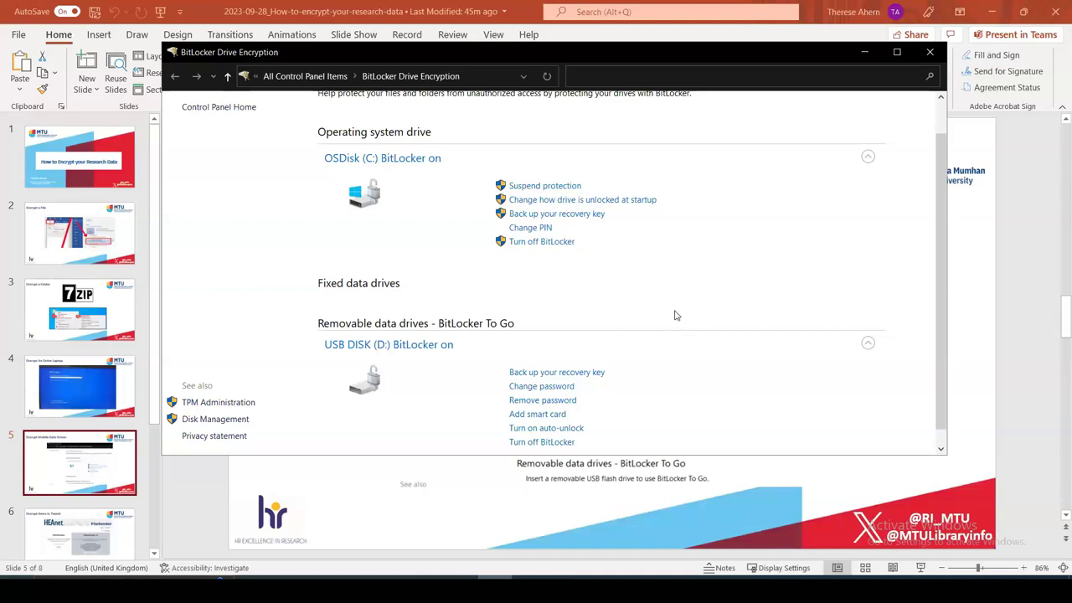
scroll(675, 314, "down", 1)
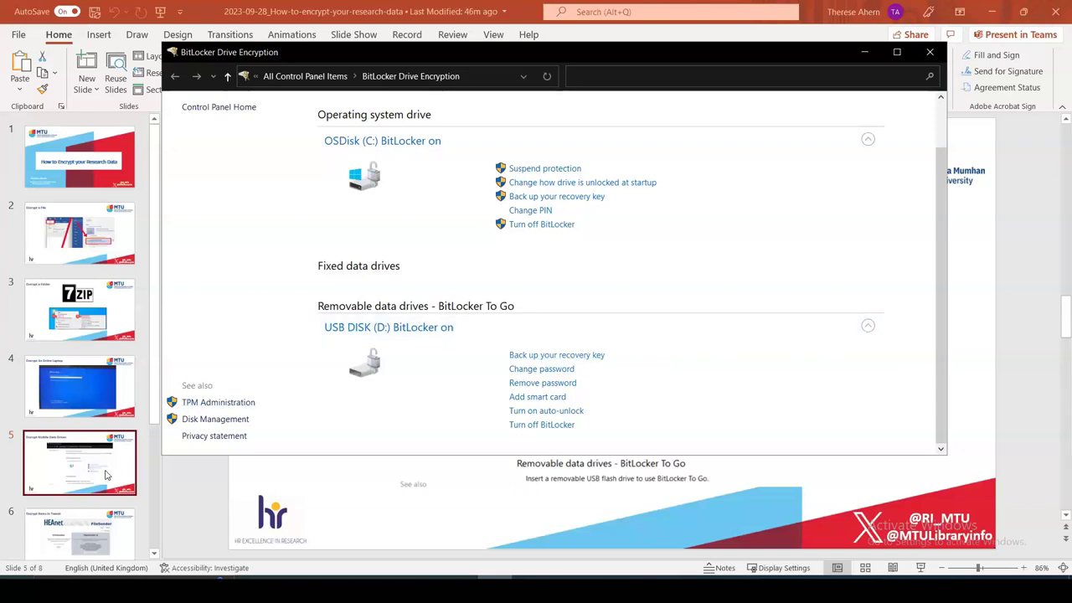
Return to the presentation's "Encrypt Mobile Data Drives" slide and show the "Encrypt Items in Transit" slide.
scroll(108, 475, "down", 3)
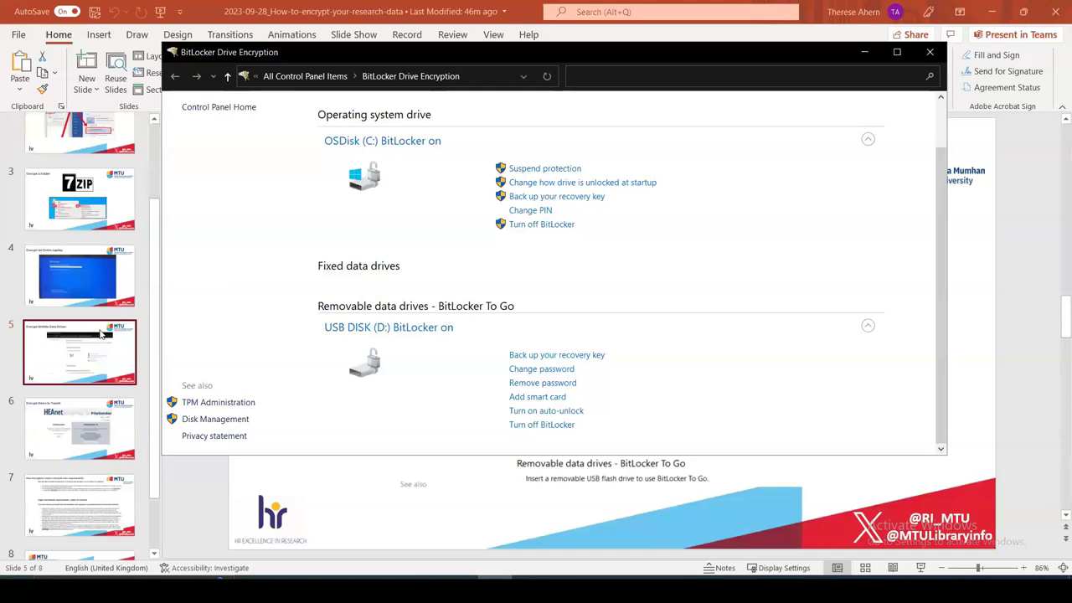
left_click(100, 356)
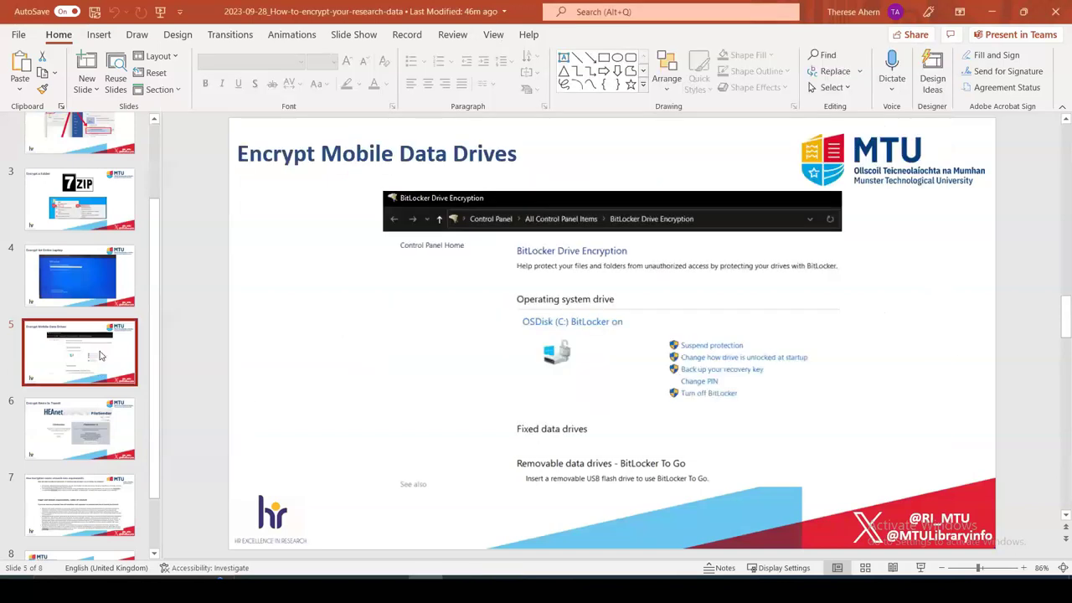
left_click(85, 457)
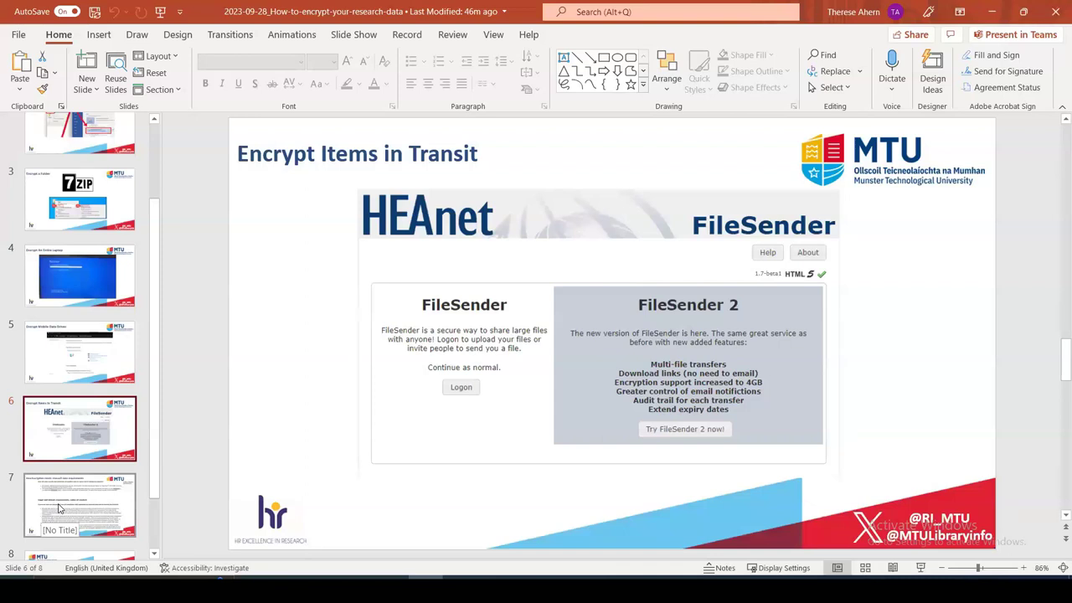
Show the "How Encryption meets research data requirements" slide and go on to the closing "Thank You!" slide.
left_click(59, 507)
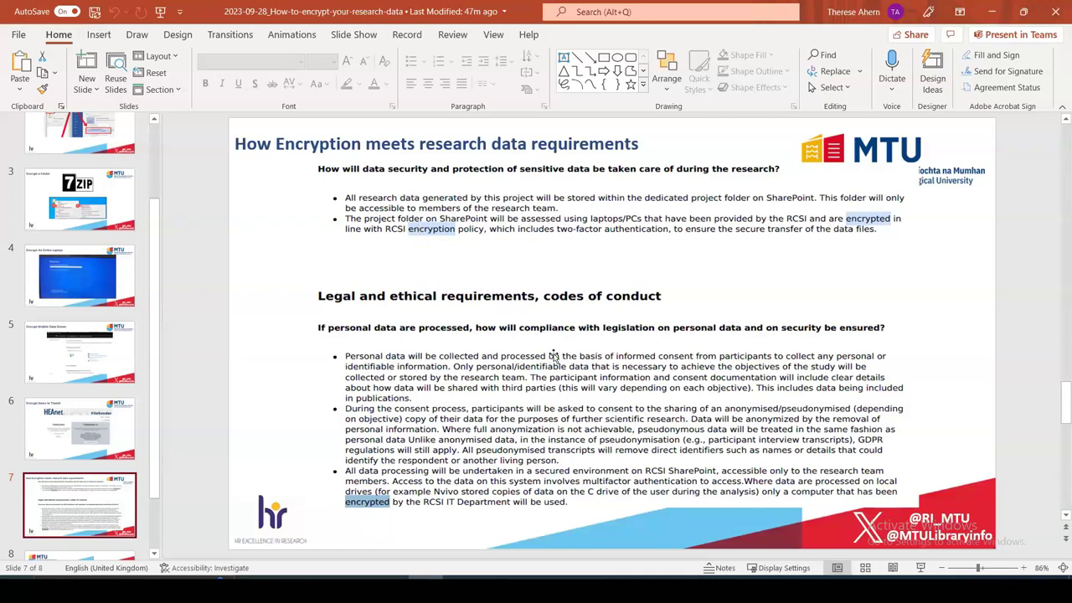
scroll(482, 453, "down", 1)
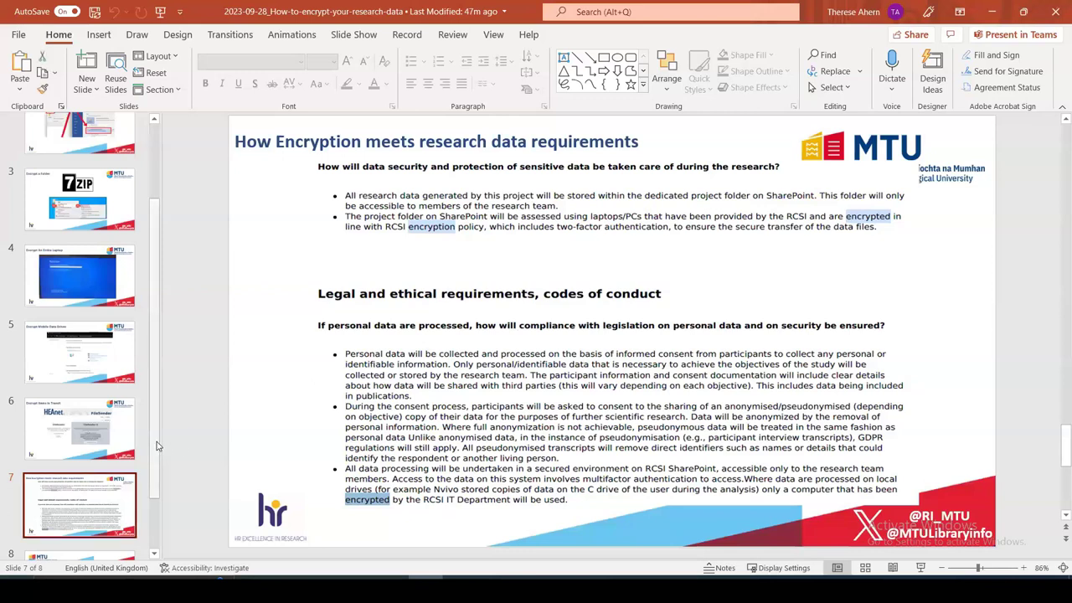
scroll(156, 441, "down", 2)
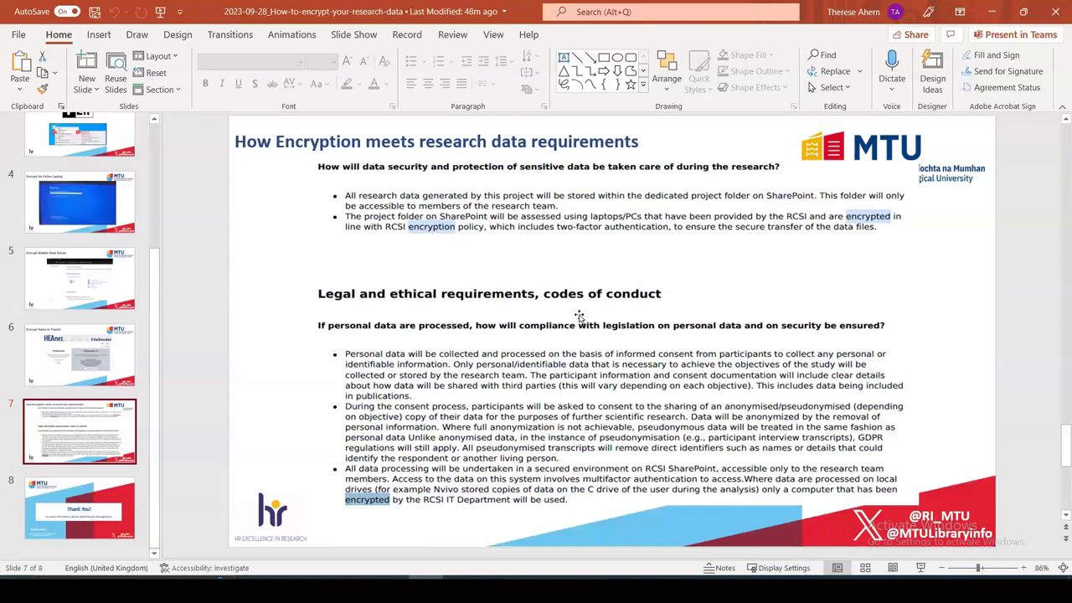
left_click(79, 506)
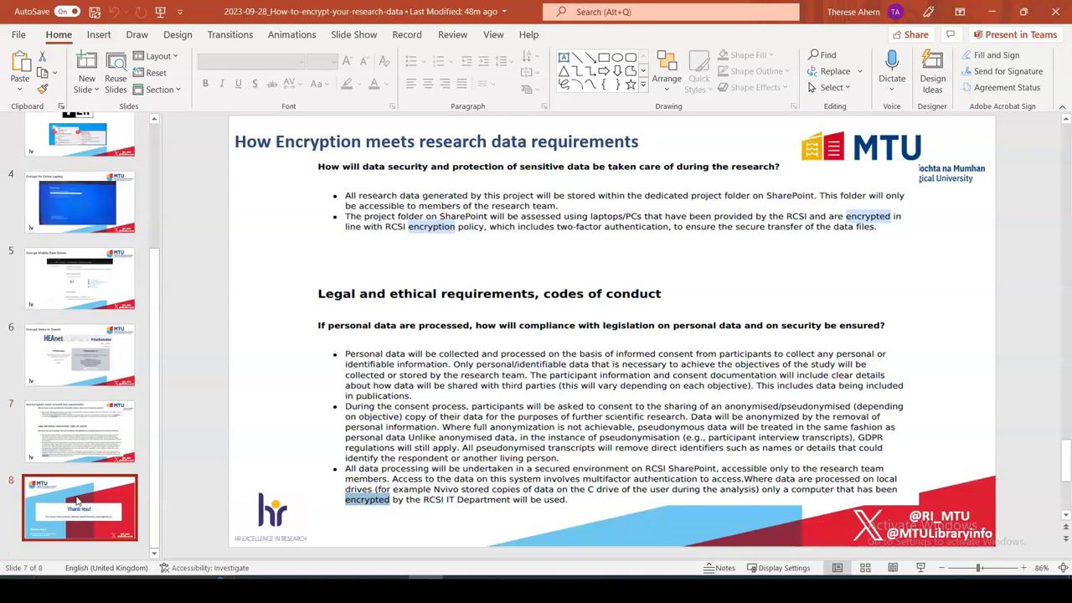